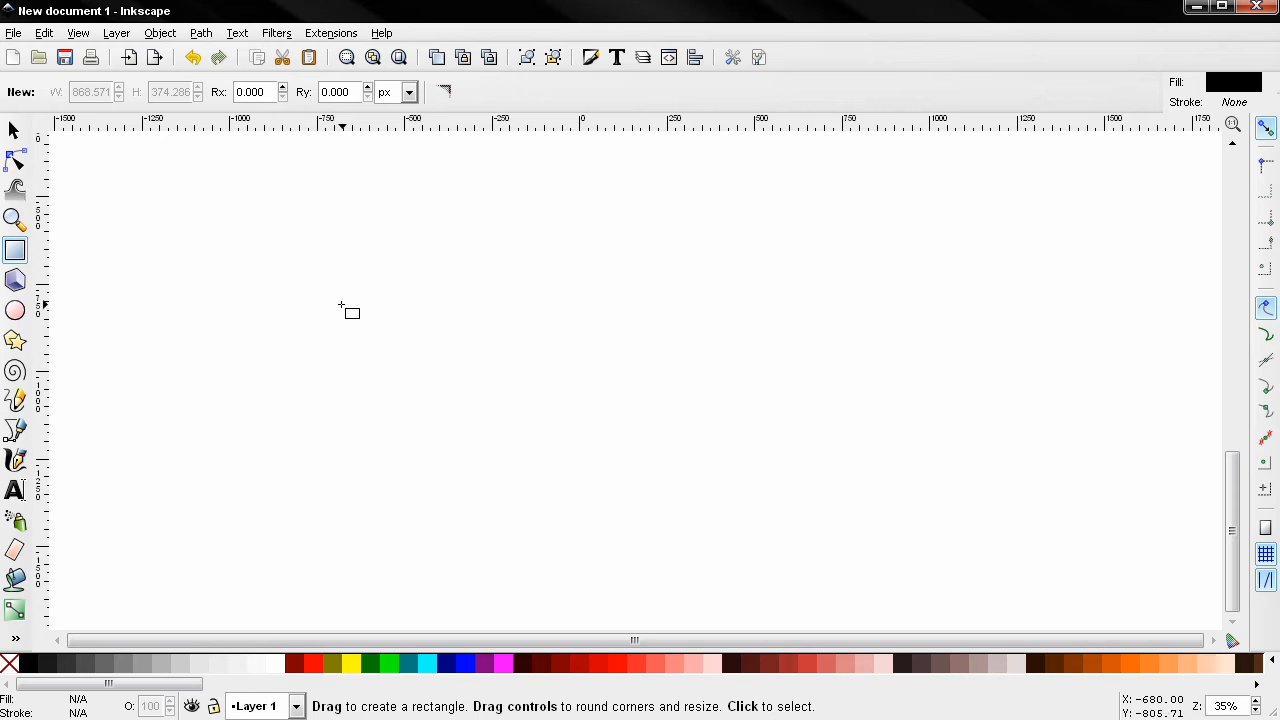
# Step: Draw a rectangle in the middle of the canvas and size it to 760 px wide by 420 px high
pyautogui.moveTo(482, 268); pyautogui.dragTo(818, 444)
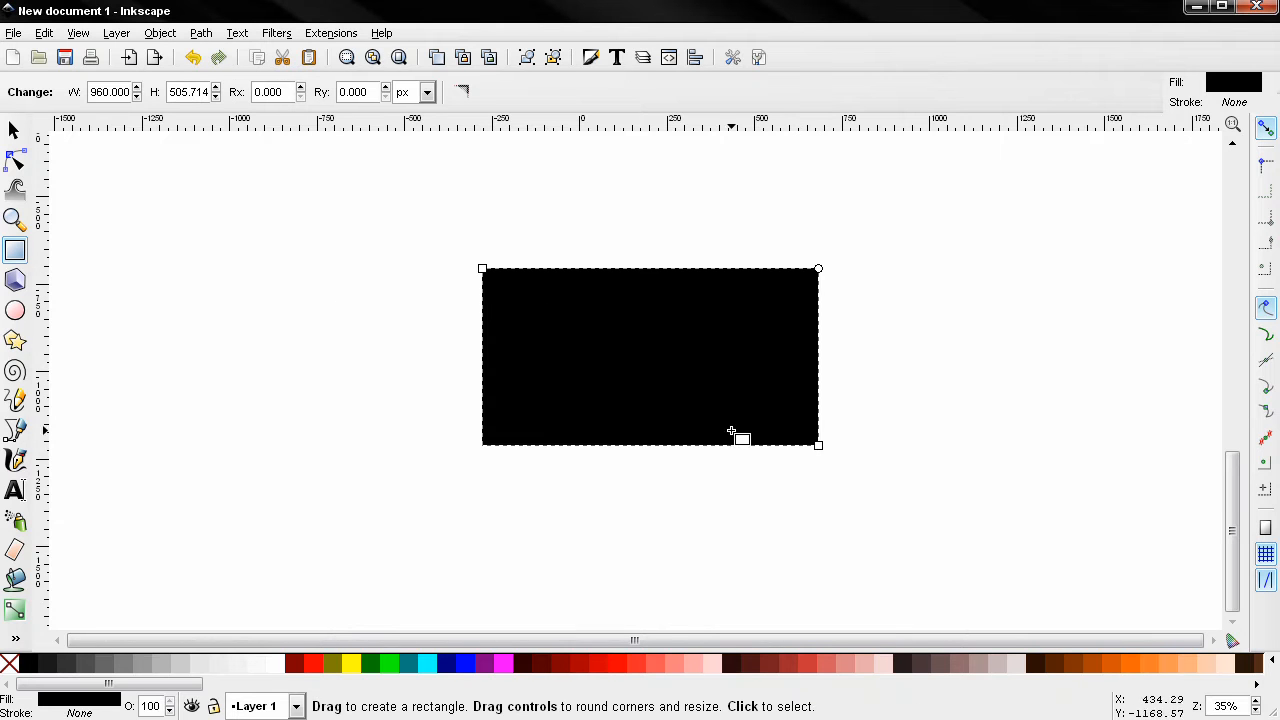
pyautogui.doubleClick(122, 91)
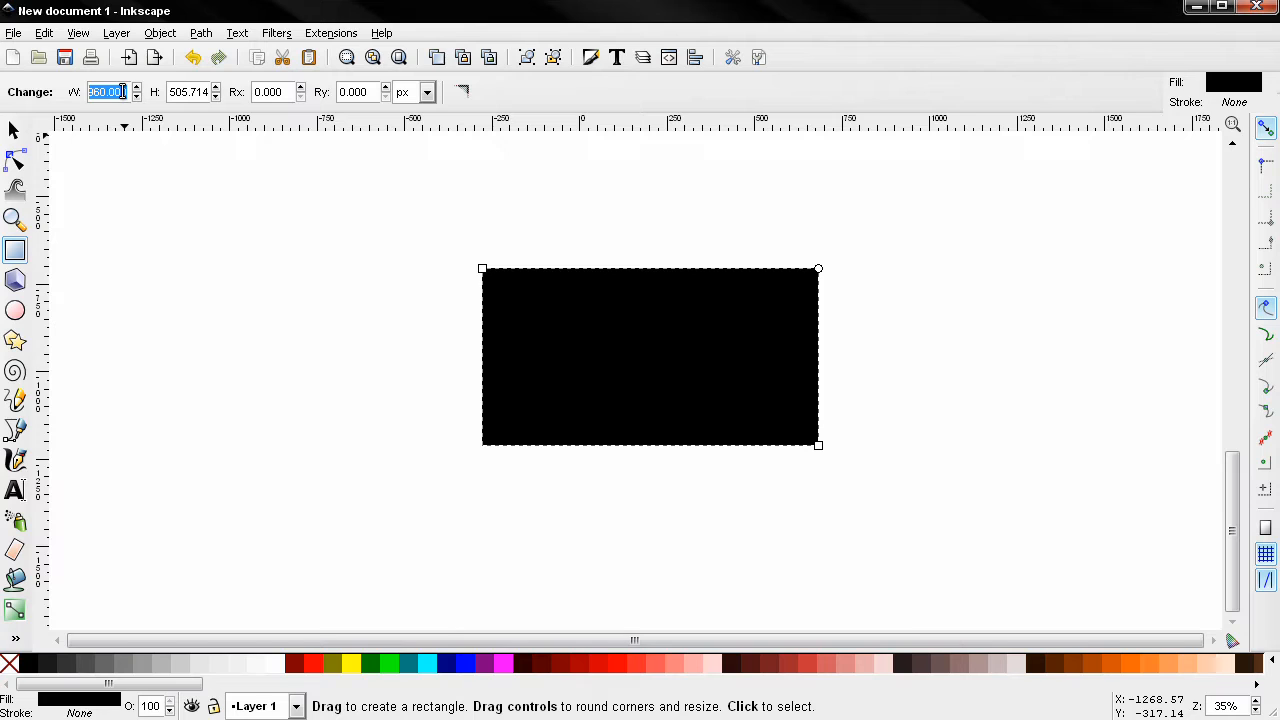
pyautogui.write('760')
pyautogui.press('Return')
pyautogui.doubleClick(188, 91)
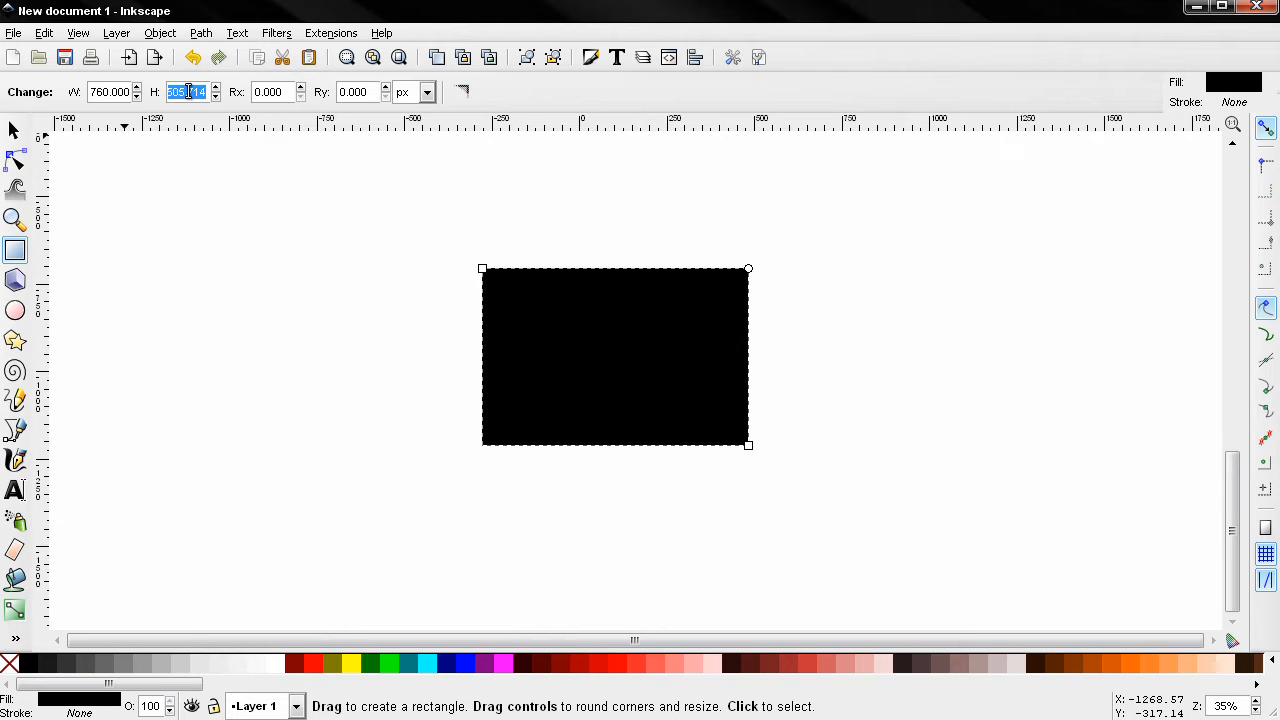
pyautogui.write('420')
pyautogui.press('Return')
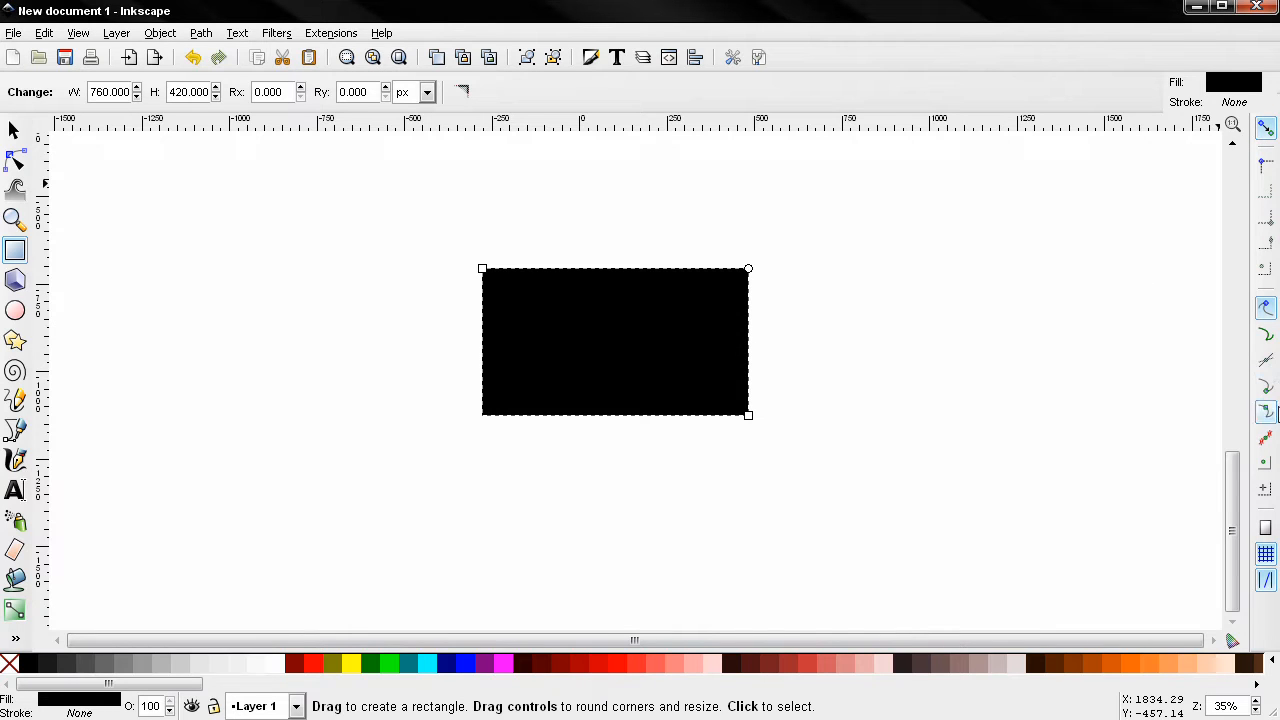
# Step: Enable snapping to bounding boxes, including their corners and centers, and snapping to cusp nodes
pyautogui.click(78, 33)
pyautogui.moveTo(145, 205)
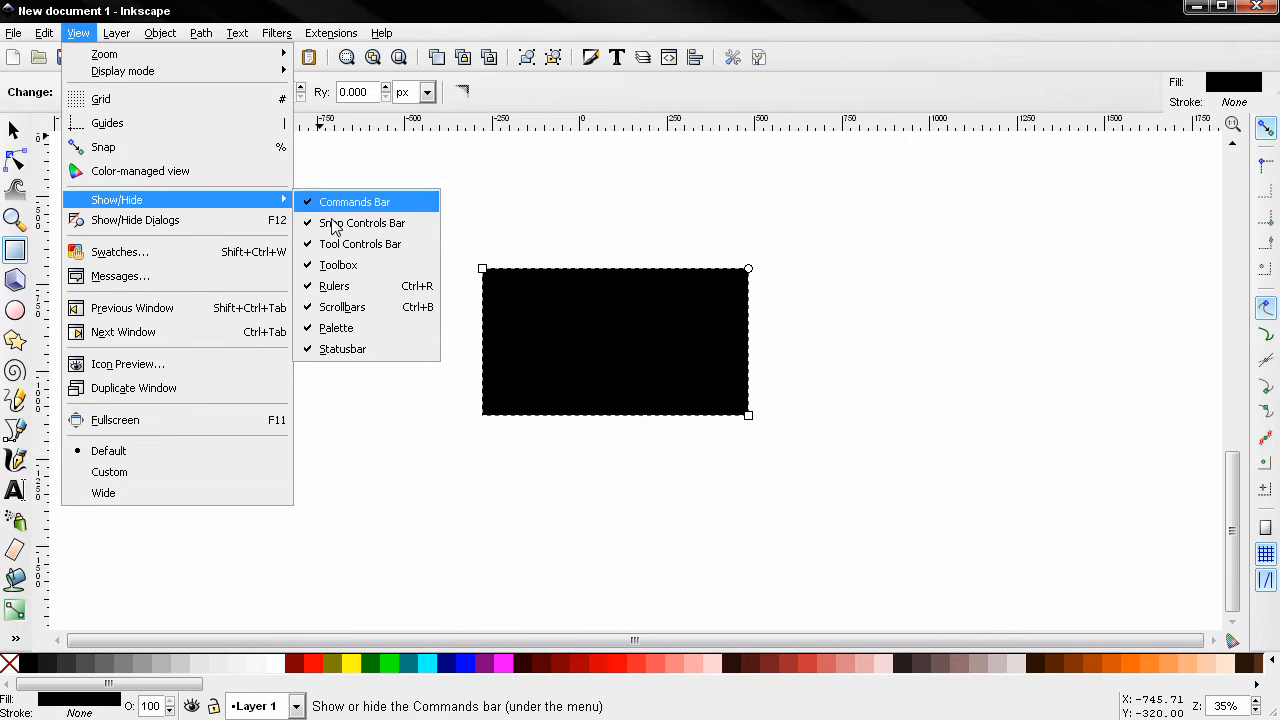
pyautogui.click(1268, 170)
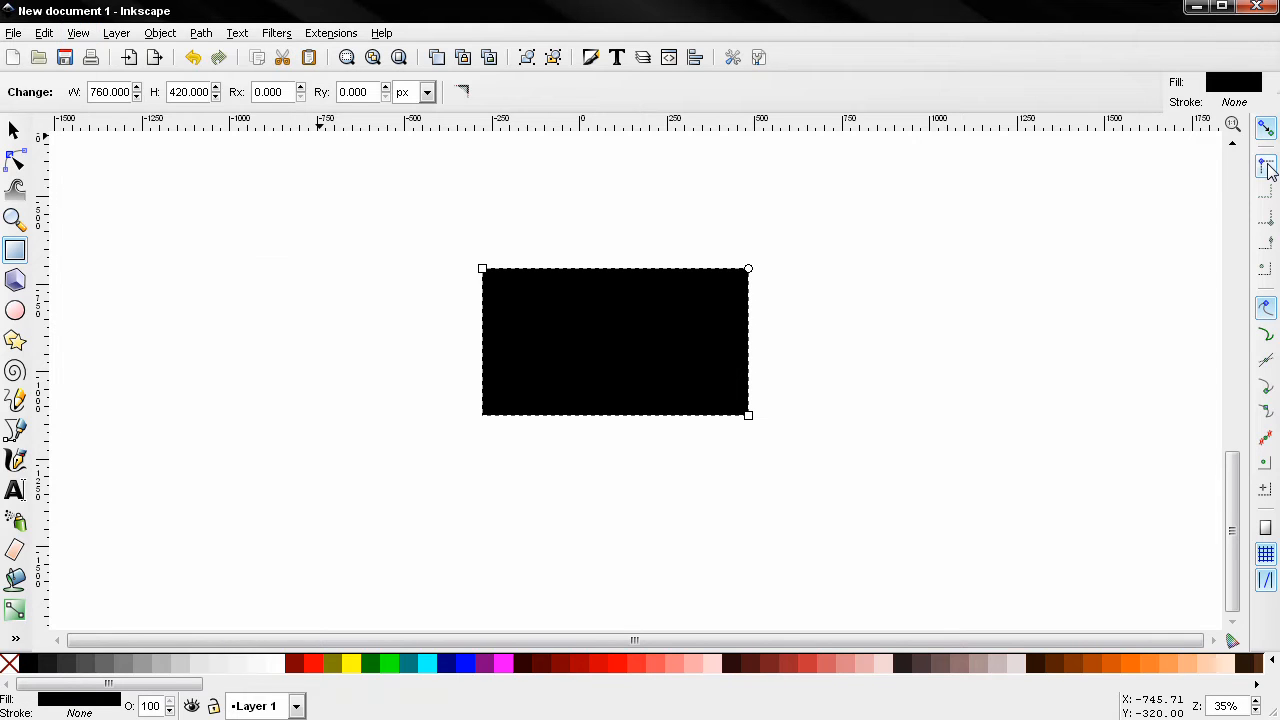
pyautogui.click(1266, 170)
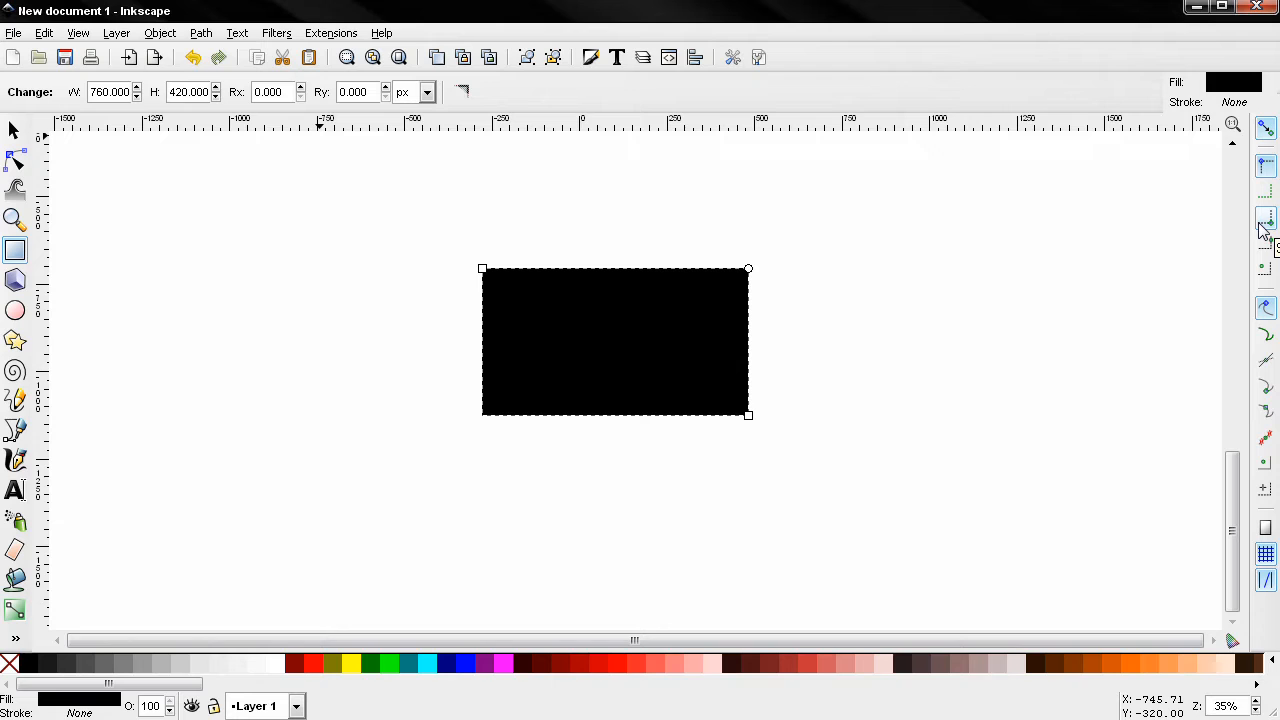
pyautogui.click(1262, 224)
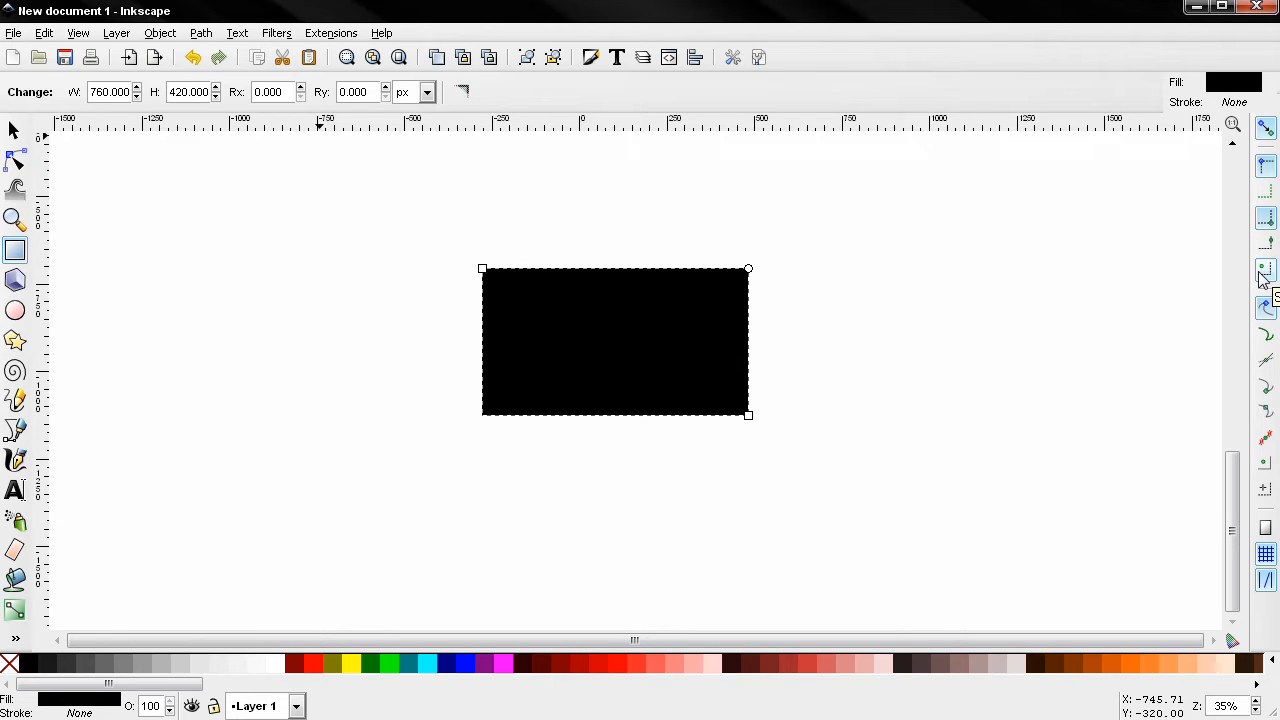
pyautogui.click(1262, 272)
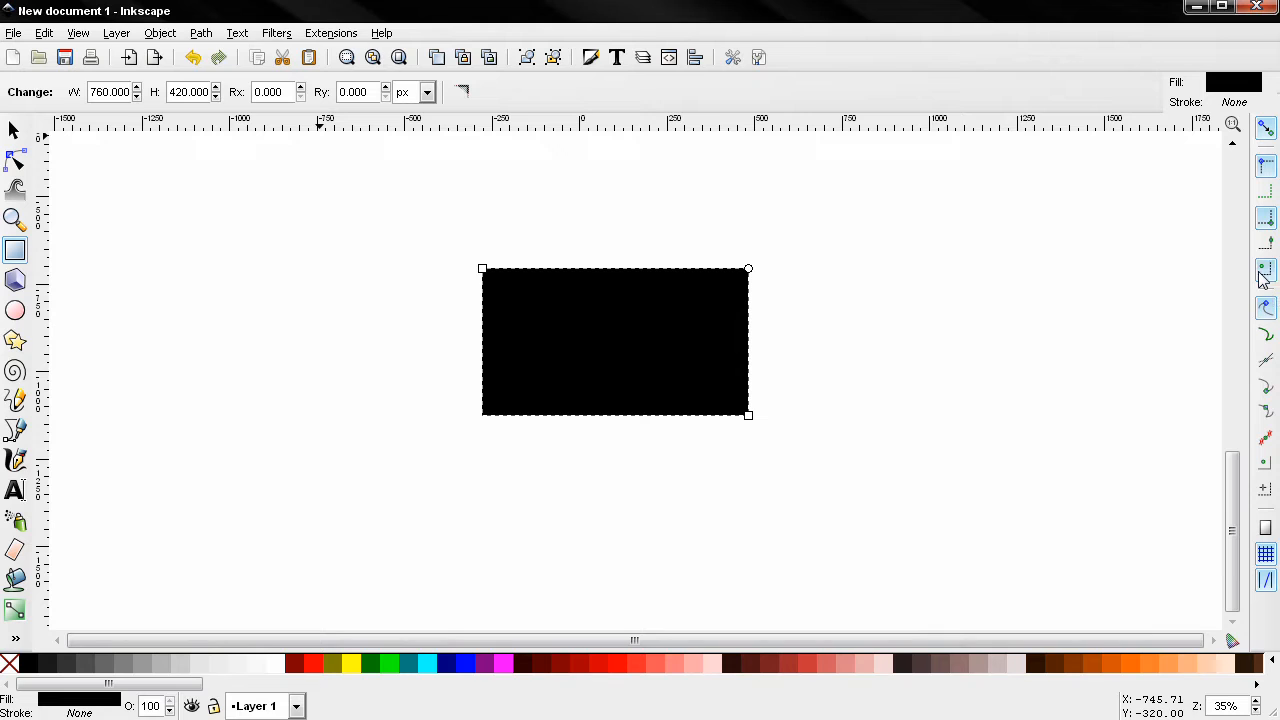
pyautogui.click(1264, 388)
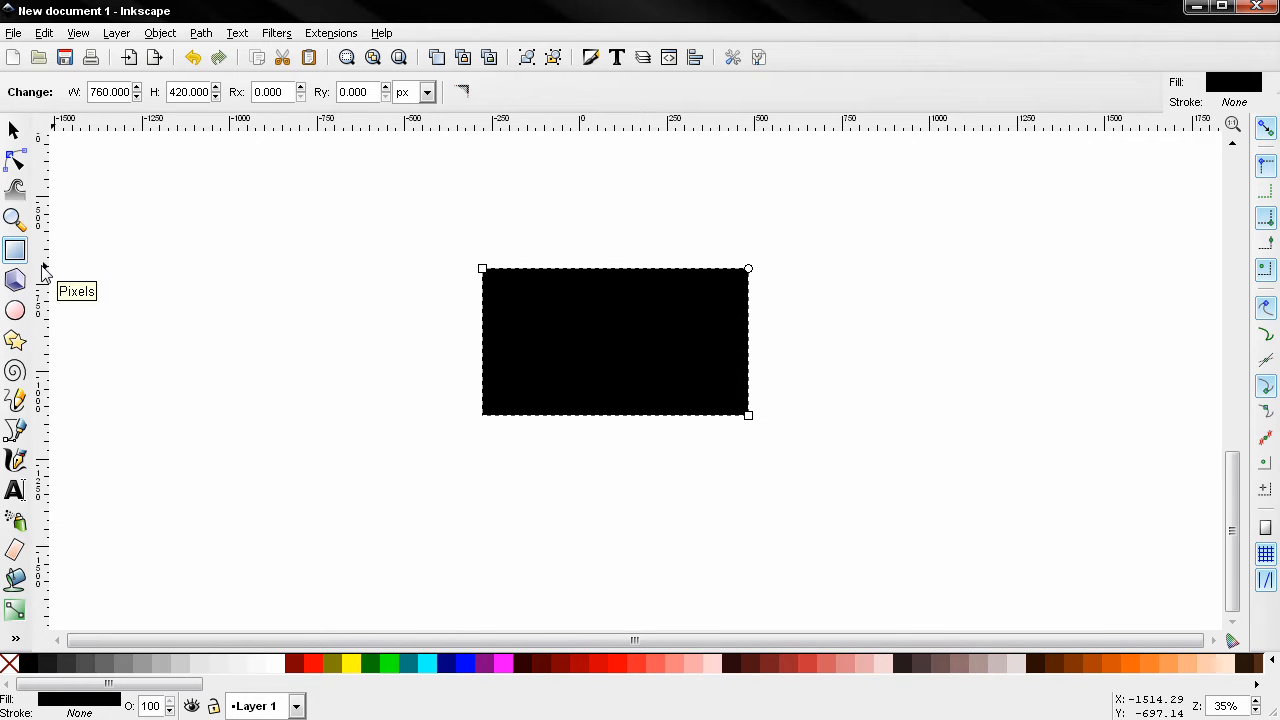
# Step: Place a vertical guide through the rectangle's center and fill the rectangle with a pale pinkish grey
pyautogui.moveTo(43, 272); pyautogui.dragTo(615, 342)
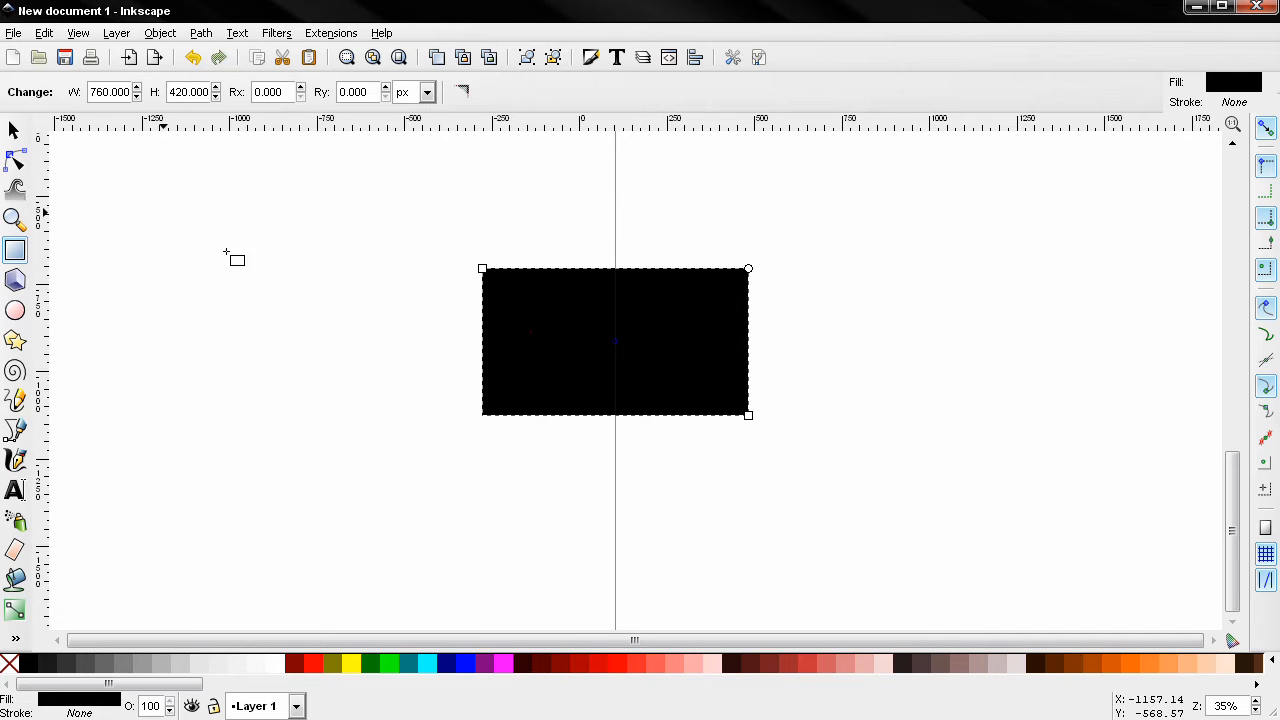
pyautogui.click(14, 131)
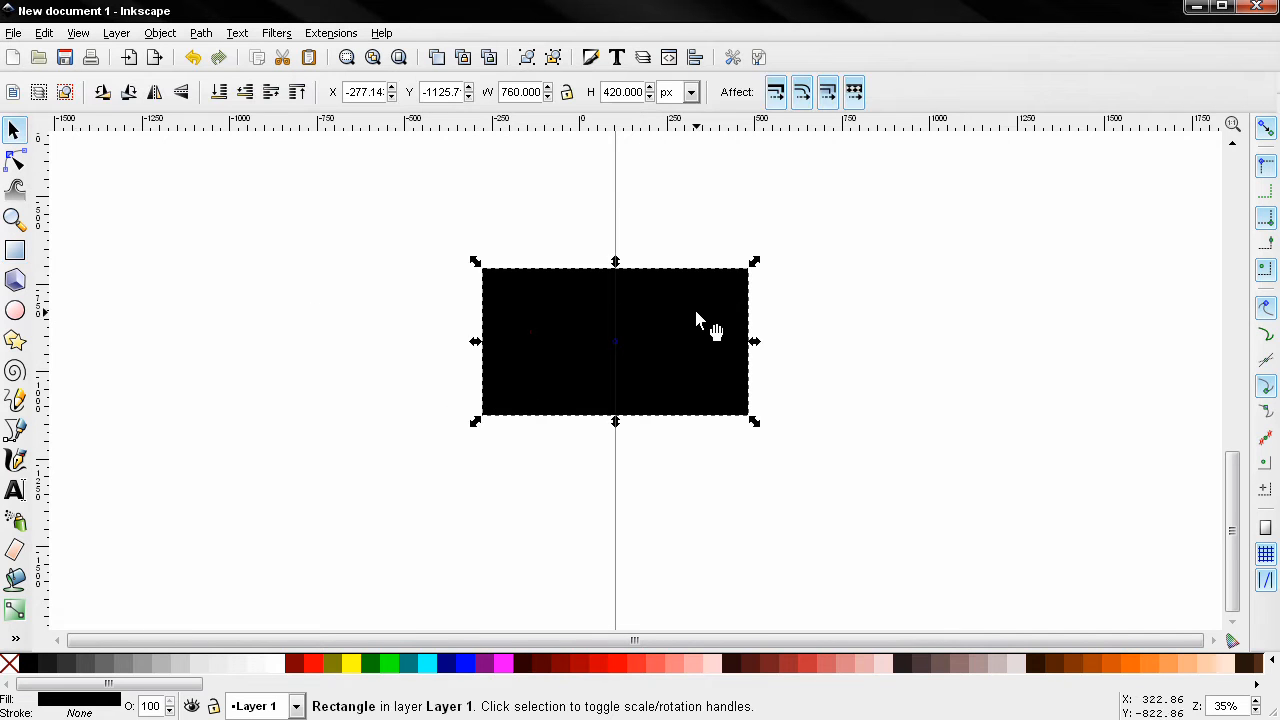
pyautogui.click(1017, 664)
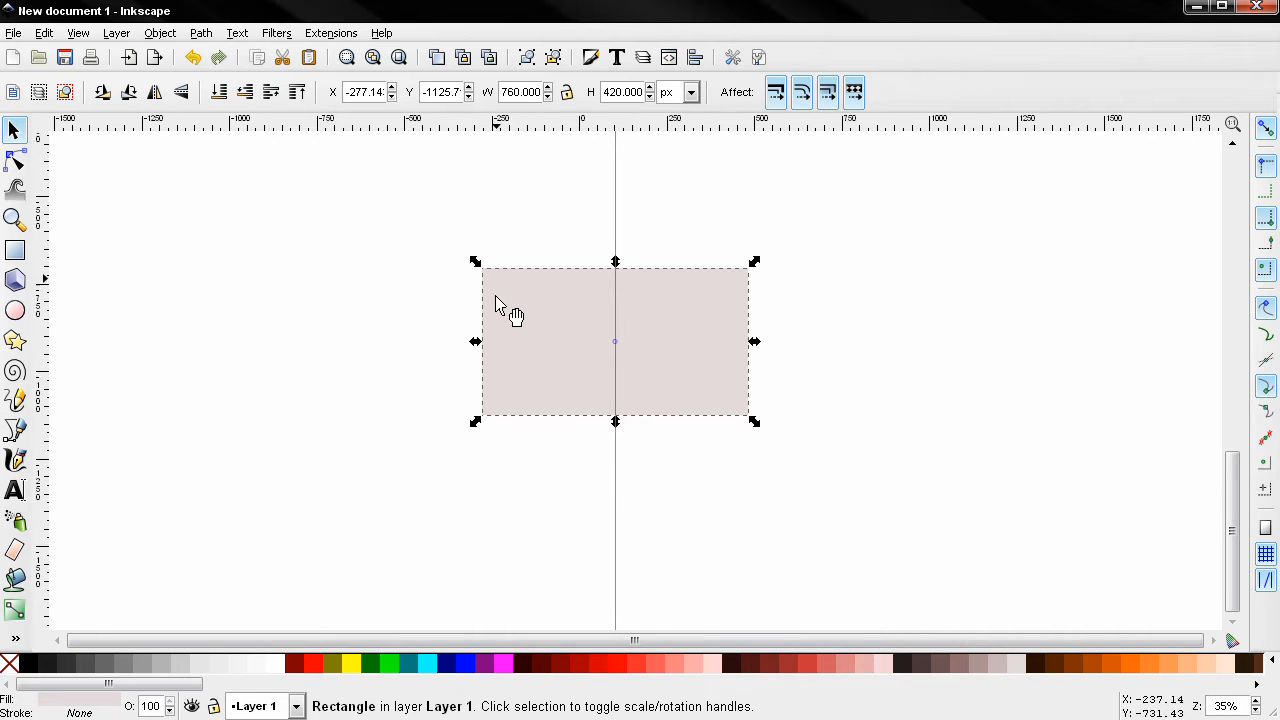
# Step: Draw a closed triangle with the Bezier tool from the rectangle's two upper corners to its center
pyautogui.click(16, 430)
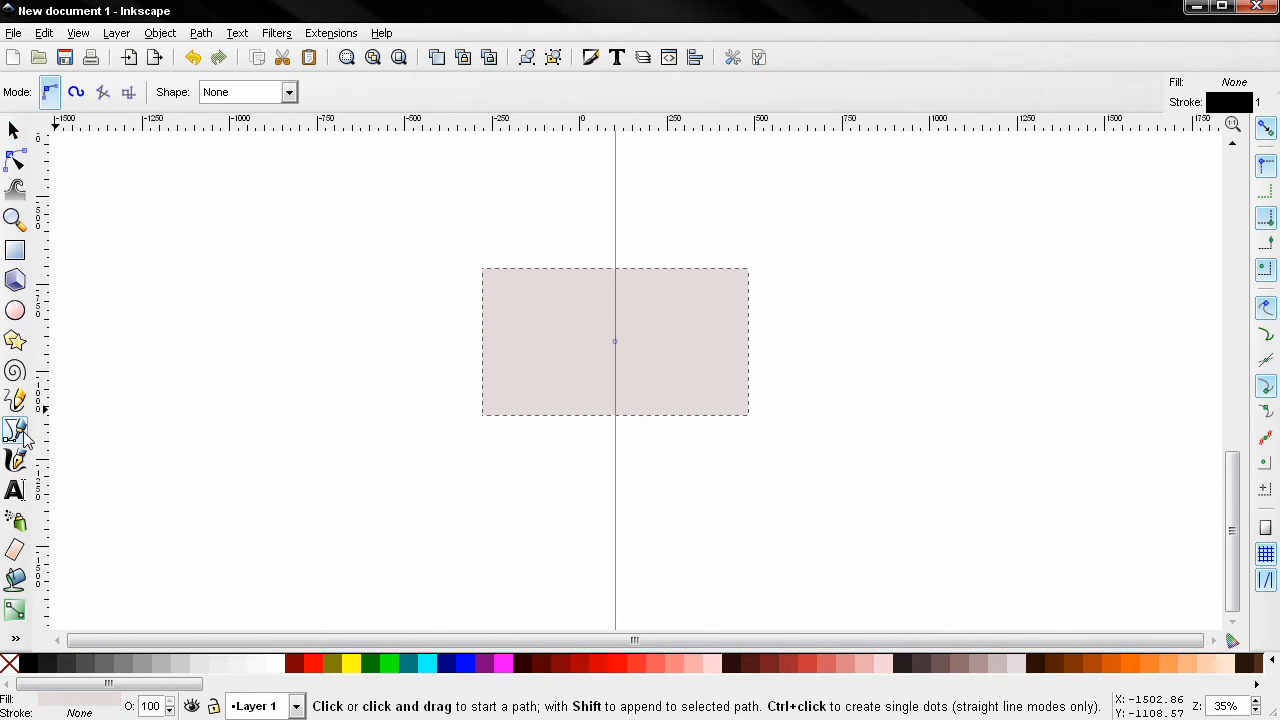
pyautogui.click(482, 269)
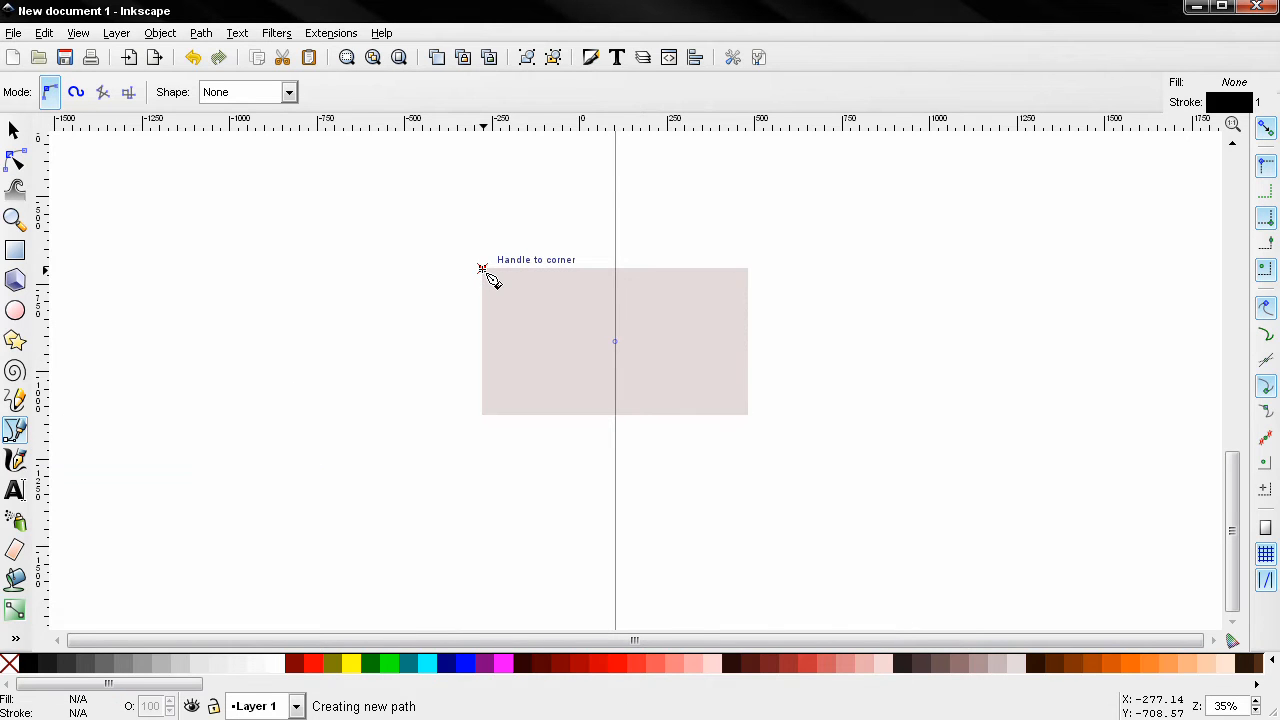
pyautogui.click(752, 274)
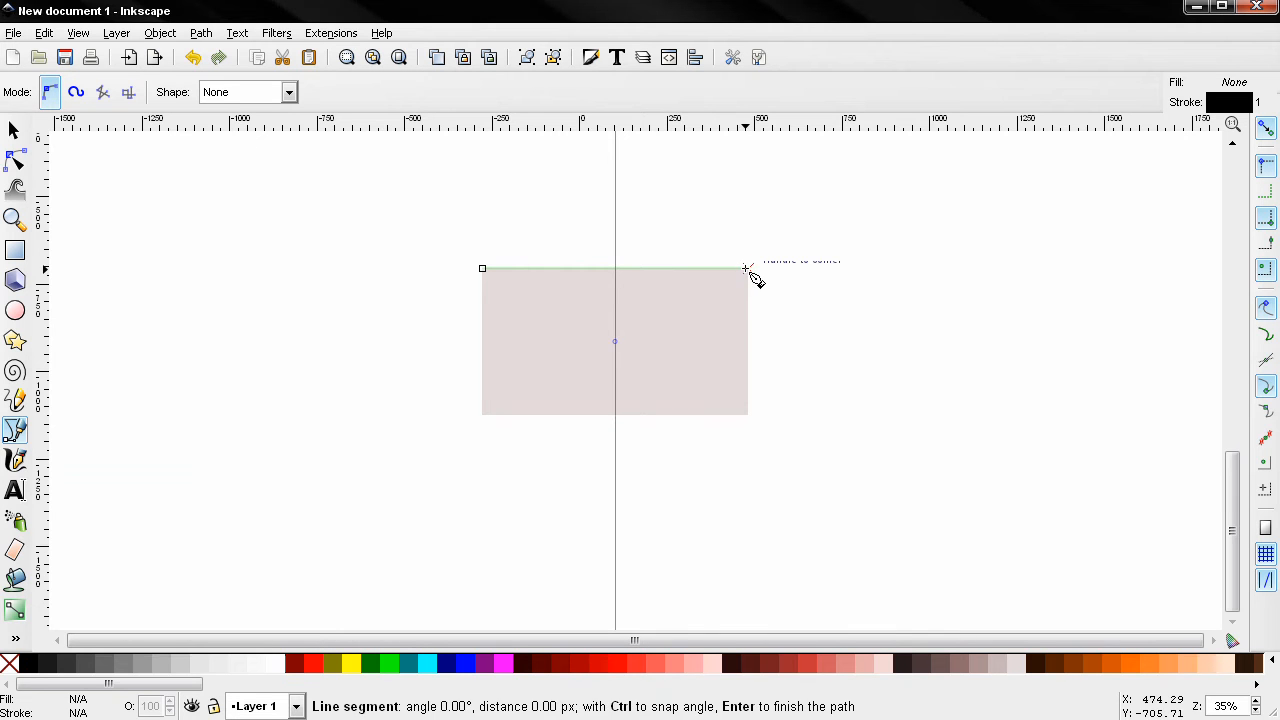
pyautogui.click(615, 342)
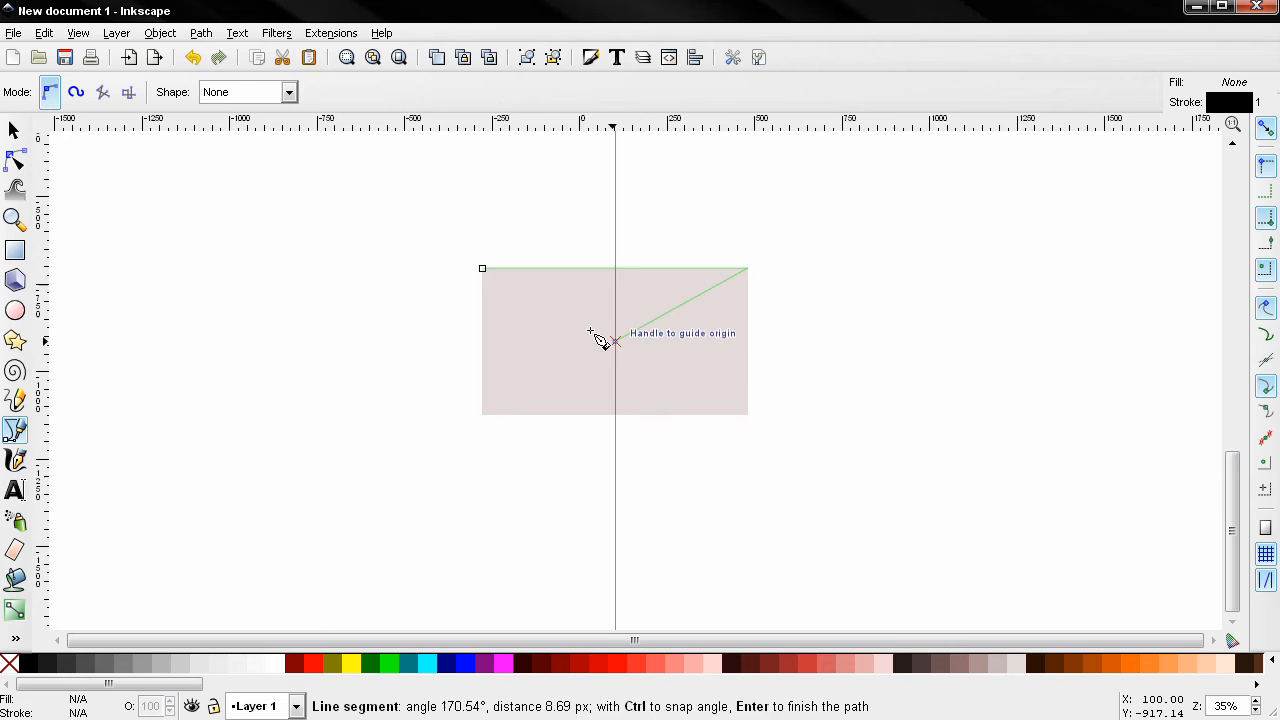
pyautogui.click(482, 269)
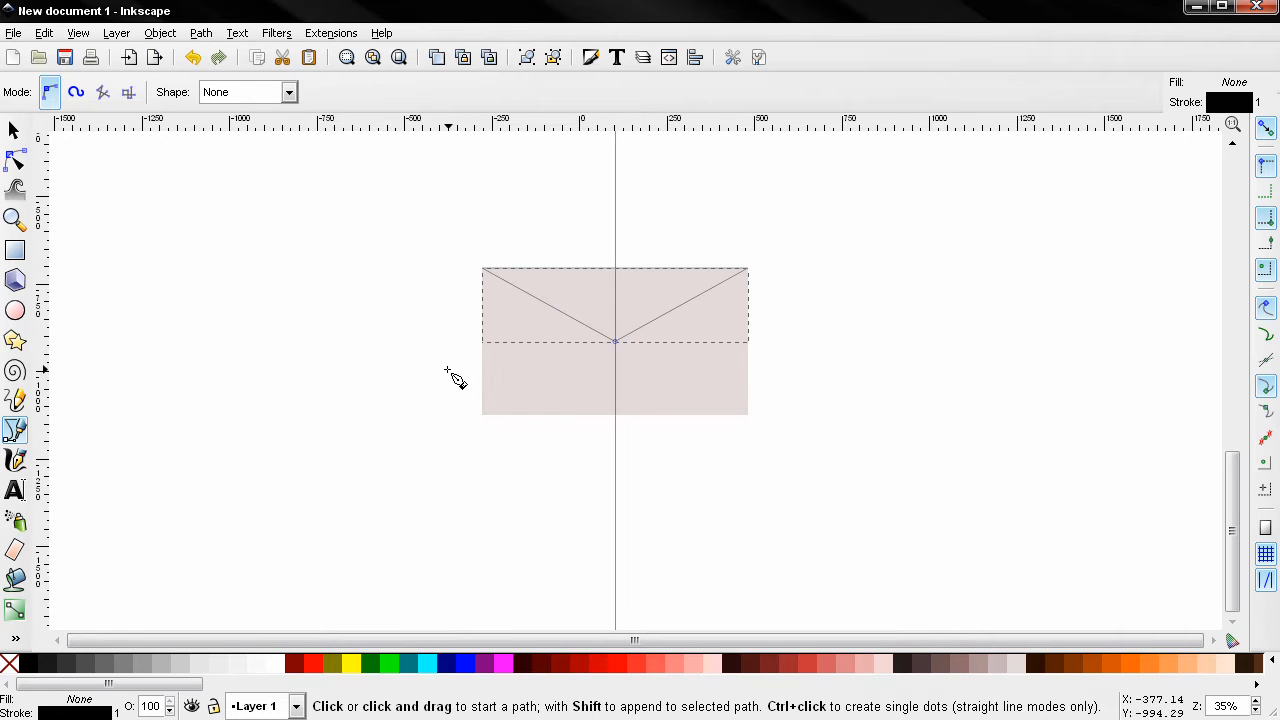
# Step: Draw a second closed triangle joining the rectangle's two lower corners to its center
pyautogui.click(482, 415)
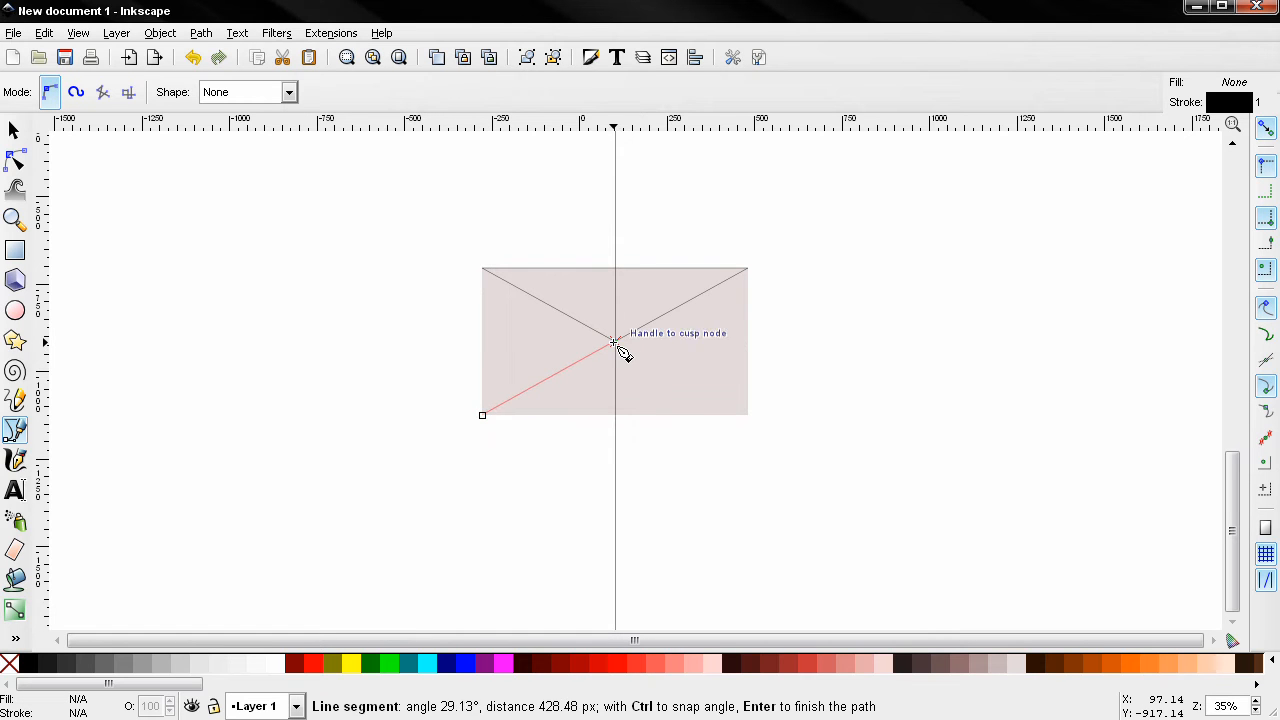
pyautogui.click(614, 342)
pyautogui.click(748, 415)
pyautogui.click(483, 416)
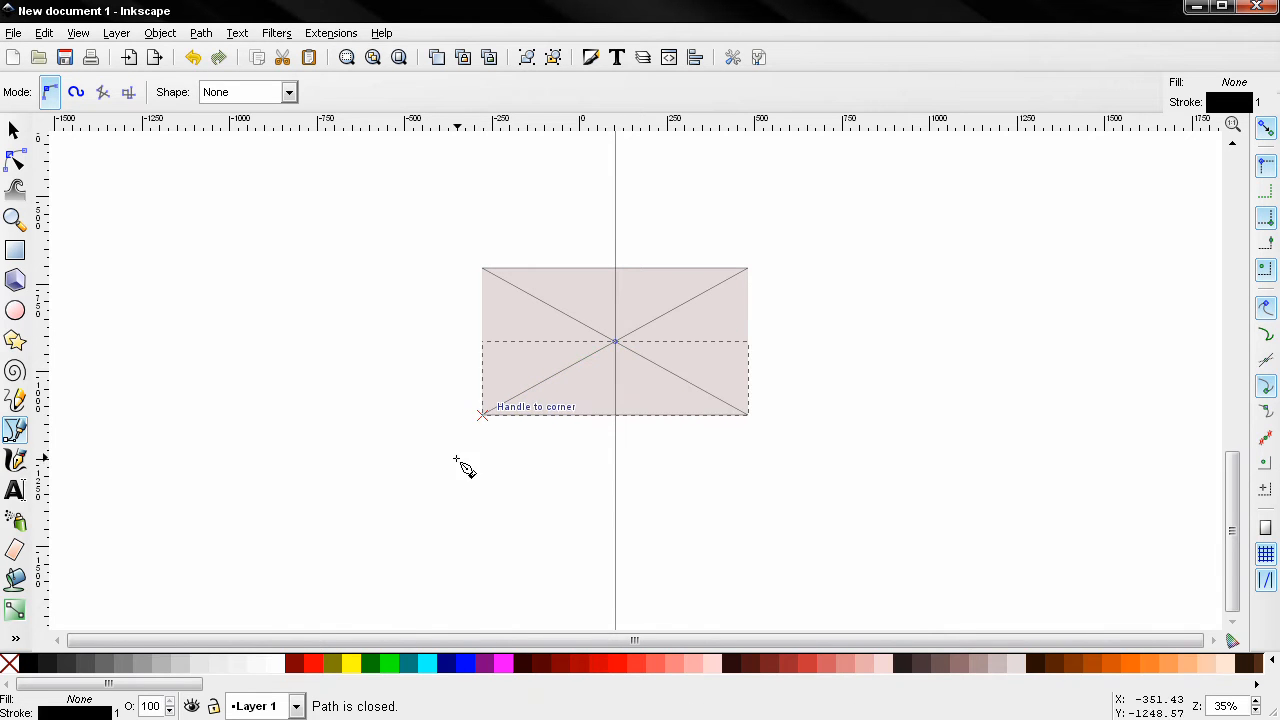
# Step: Remove the lower triangle's stroke and give it a flat dark grey fill, 4c4c4cff
pyautogui.click(590, 60)
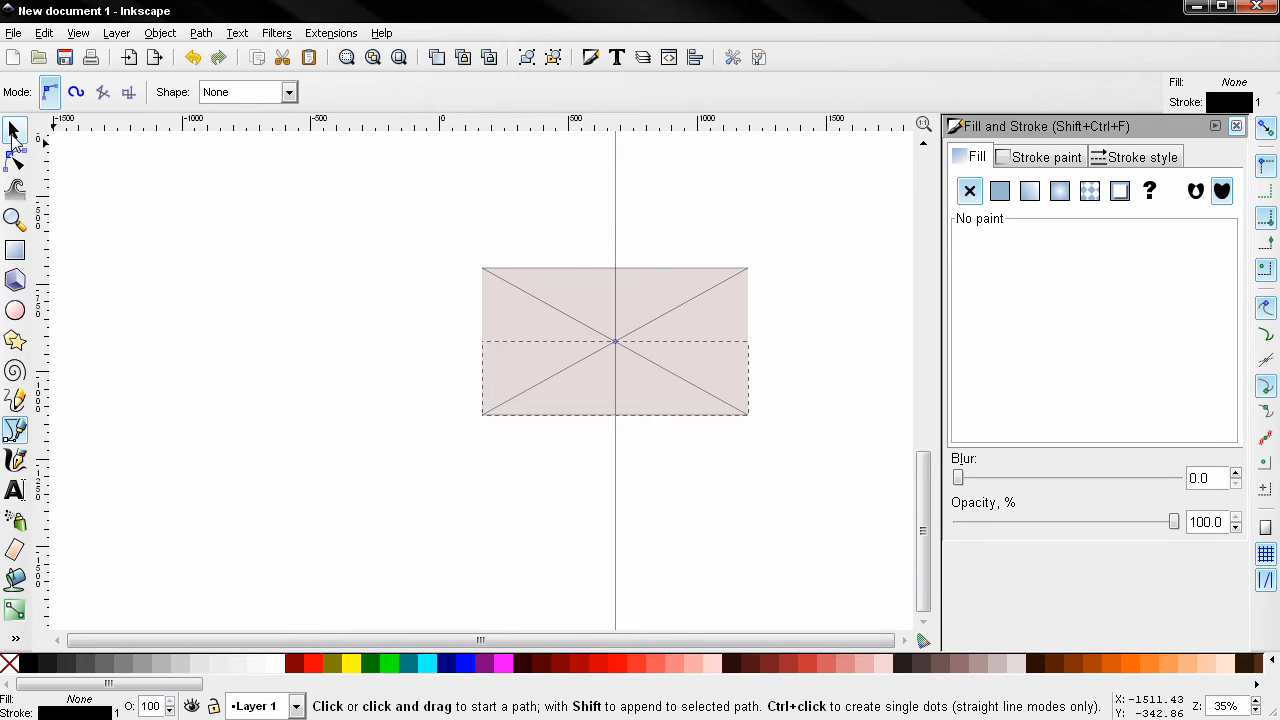
pyautogui.click(12, 130)
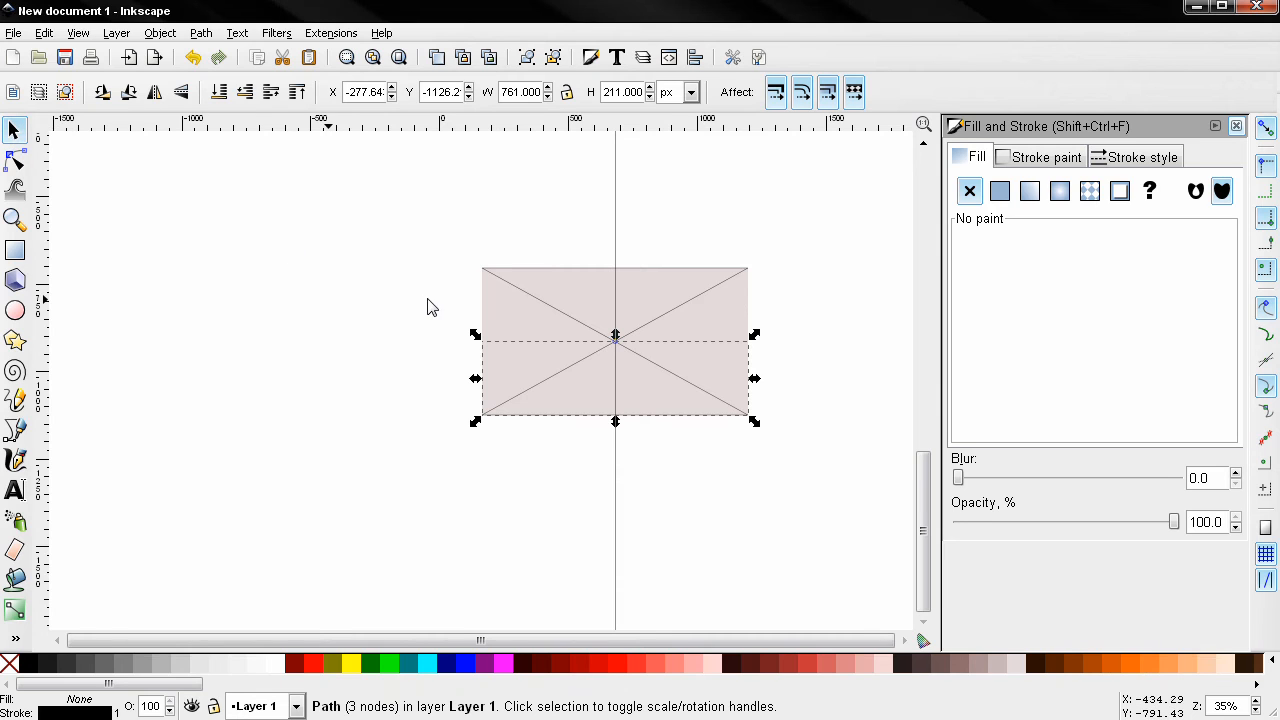
pyautogui.click(1039, 162)
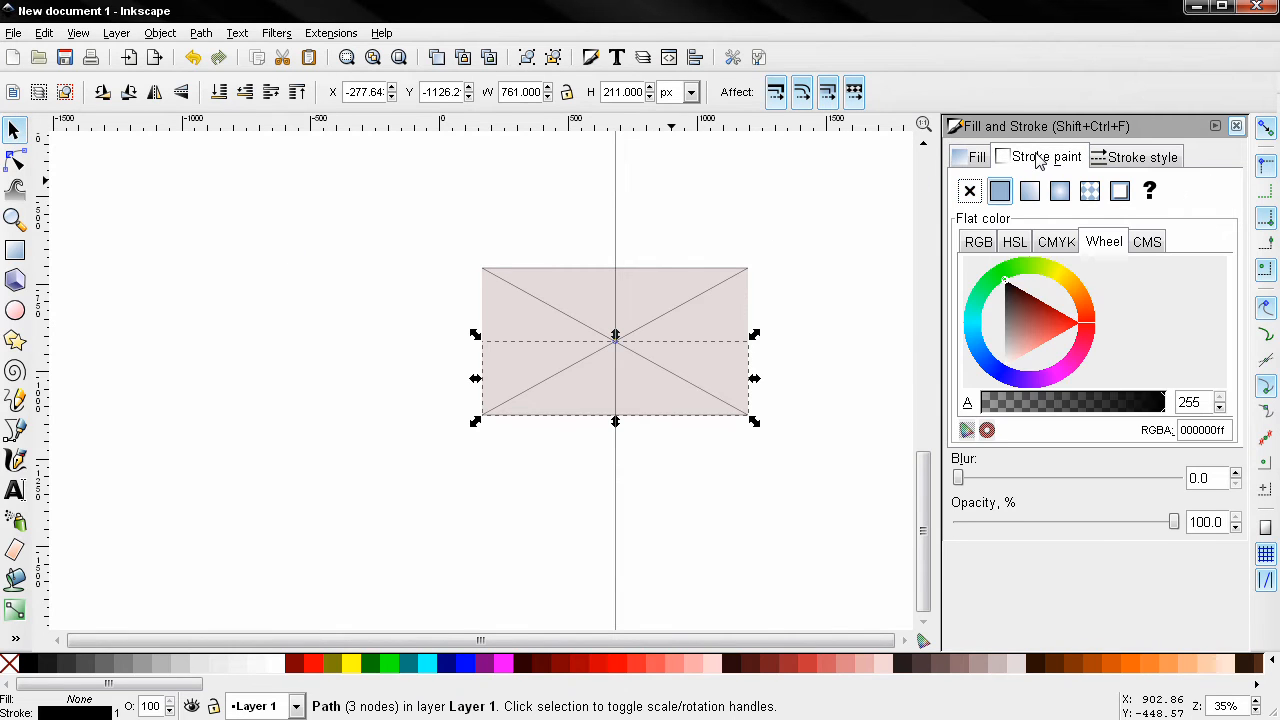
pyautogui.click(969, 190)
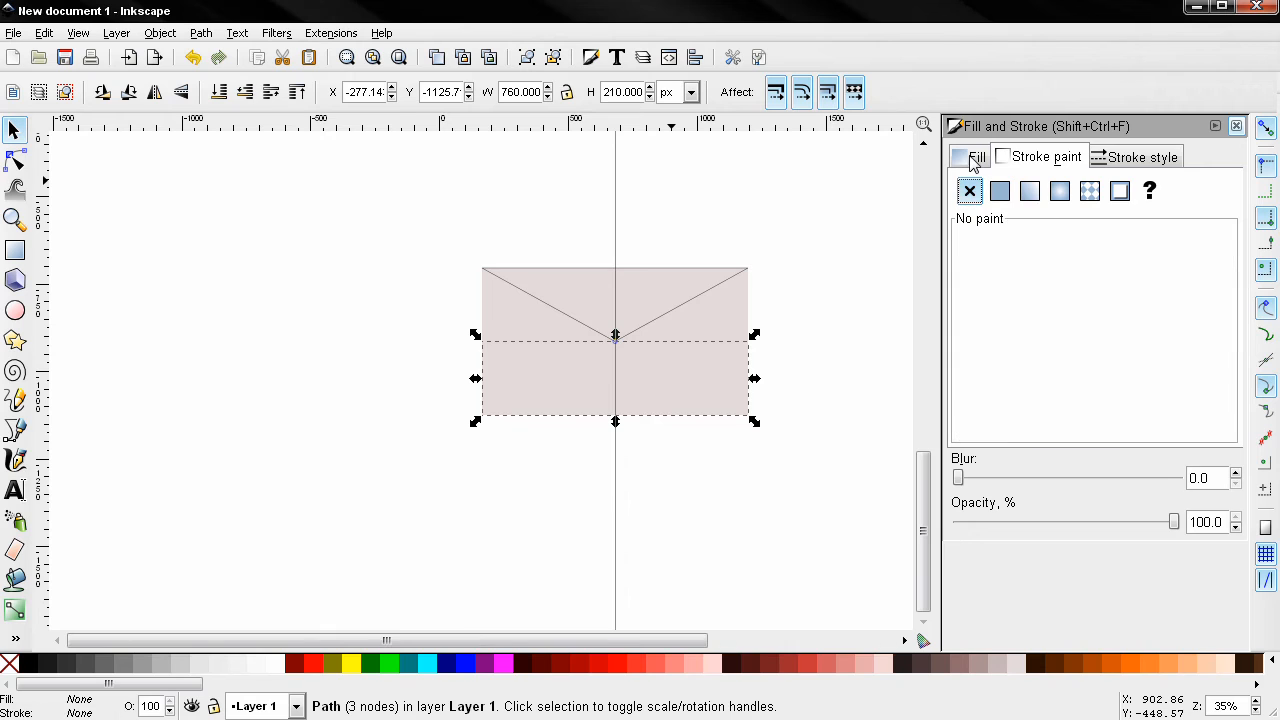
pyautogui.click(975, 160)
pyautogui.click(994, 193)
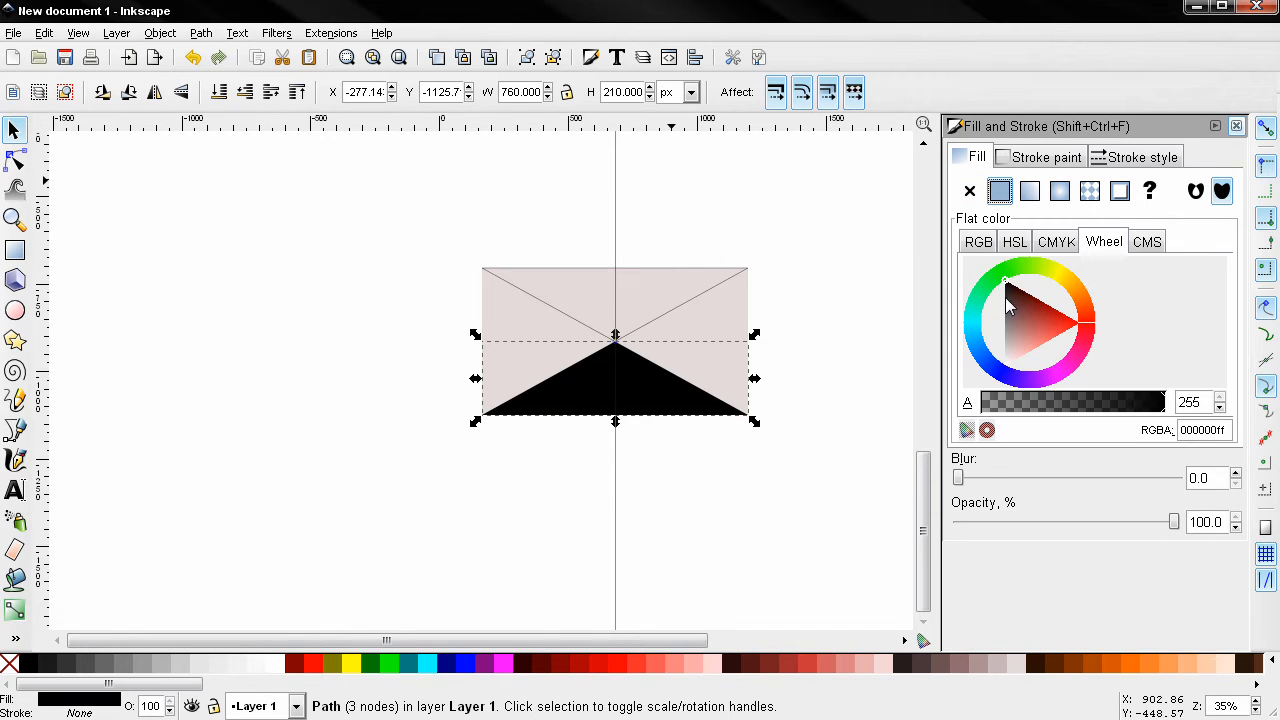
pyautogui.moveTo(1011, 288); pyautogui.dragTo(1004, 311)
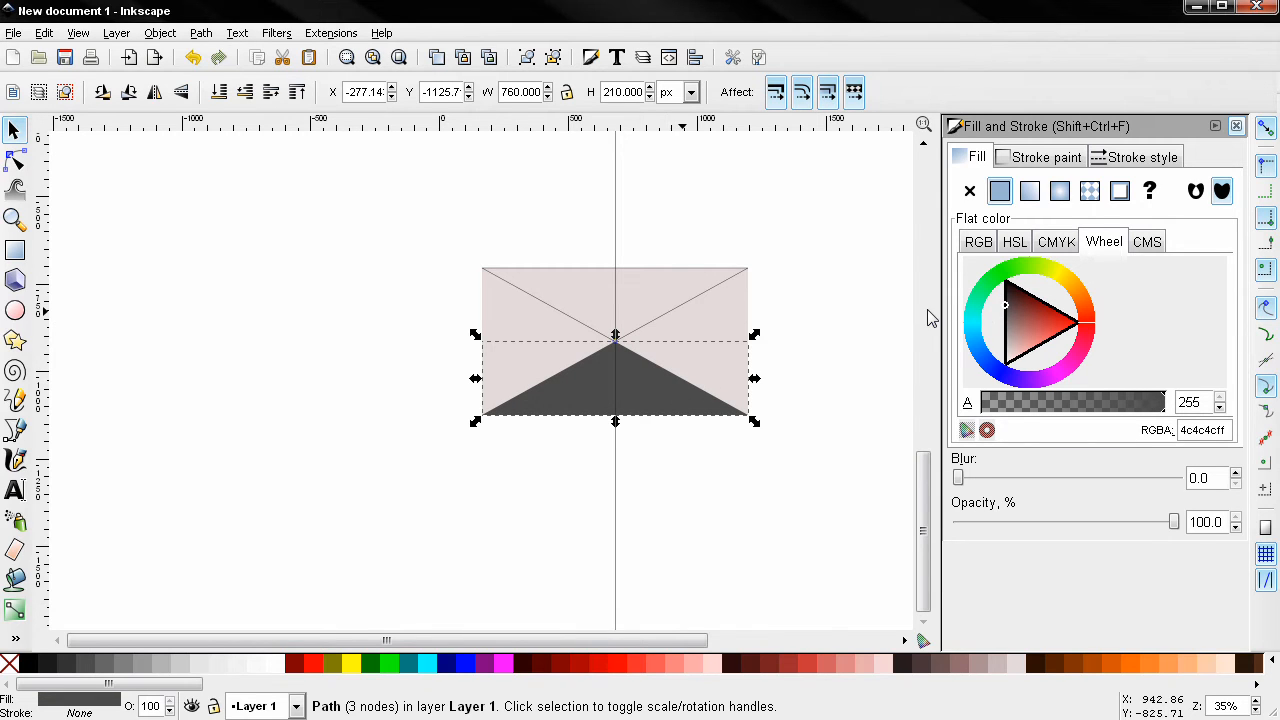
# Step: Remove the upper triangle's stroke and give it a flat, slightly lighter grey fill, 676767ff
pyautogui.click(737, 281)
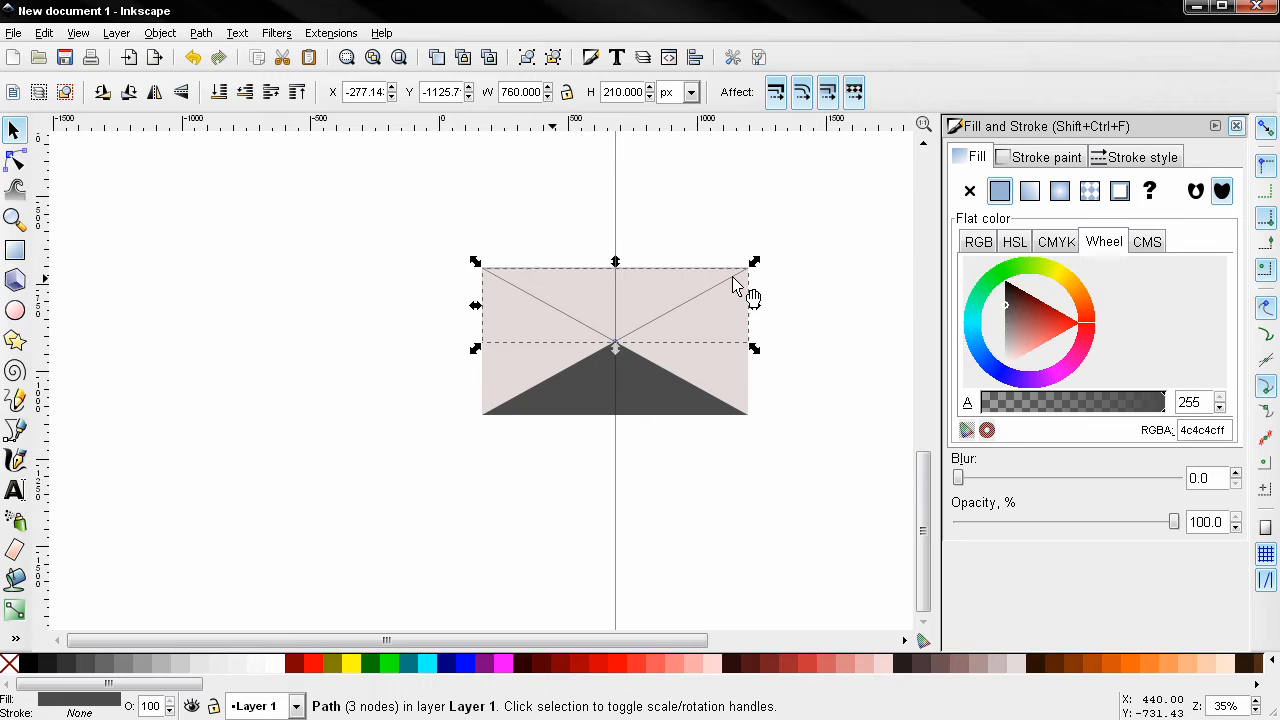
pyautogui.click(1024, 159)
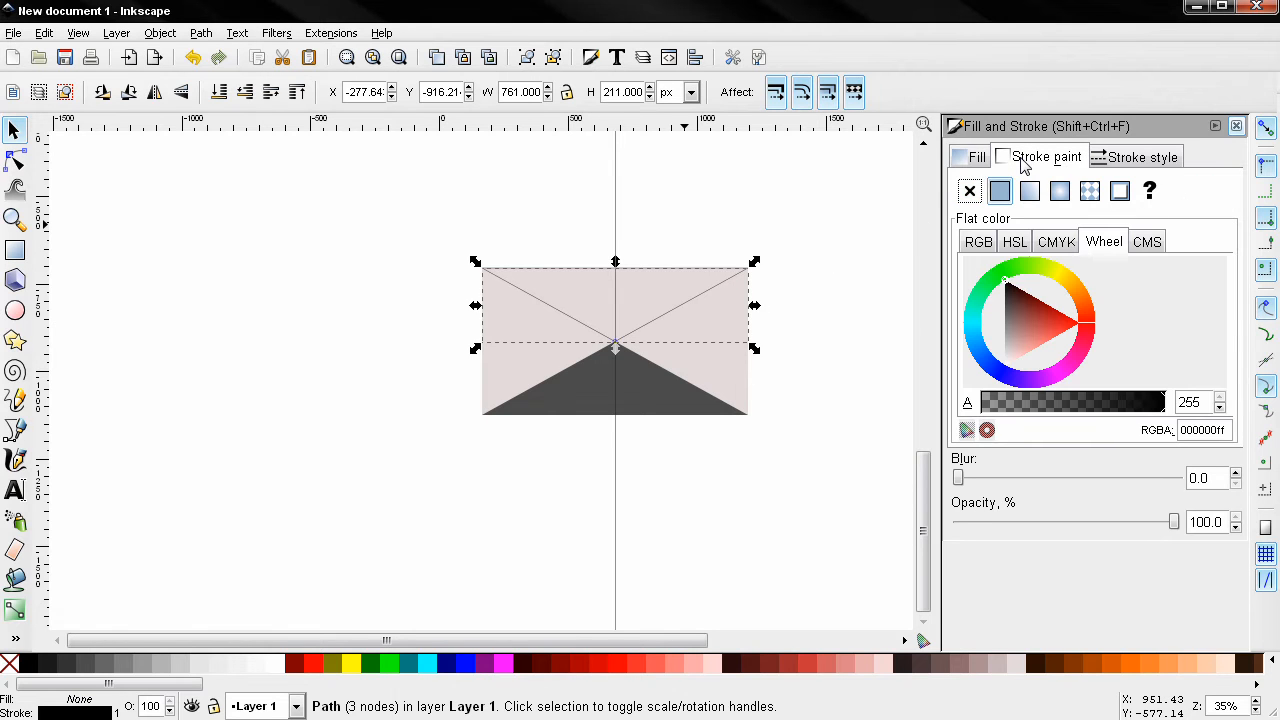
pyautogui.click(970, 191)
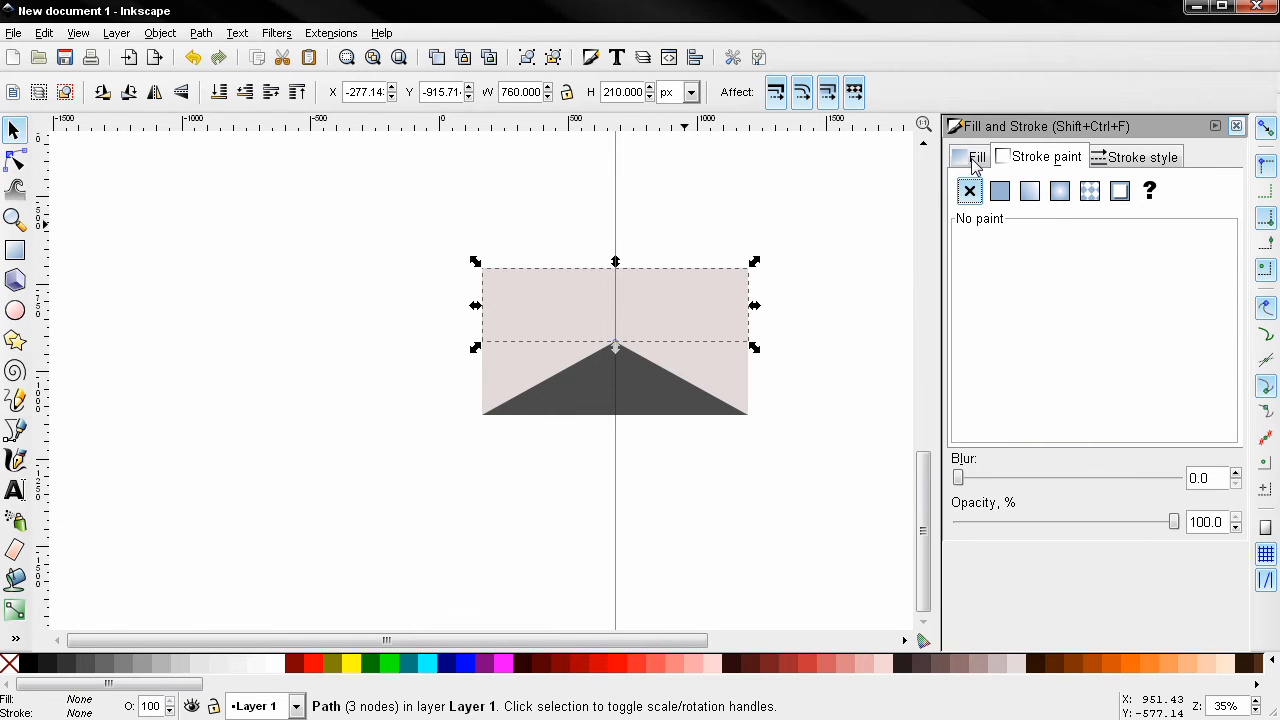
pyautogui.click(970, 158)
pyautogui.click(999, 191)
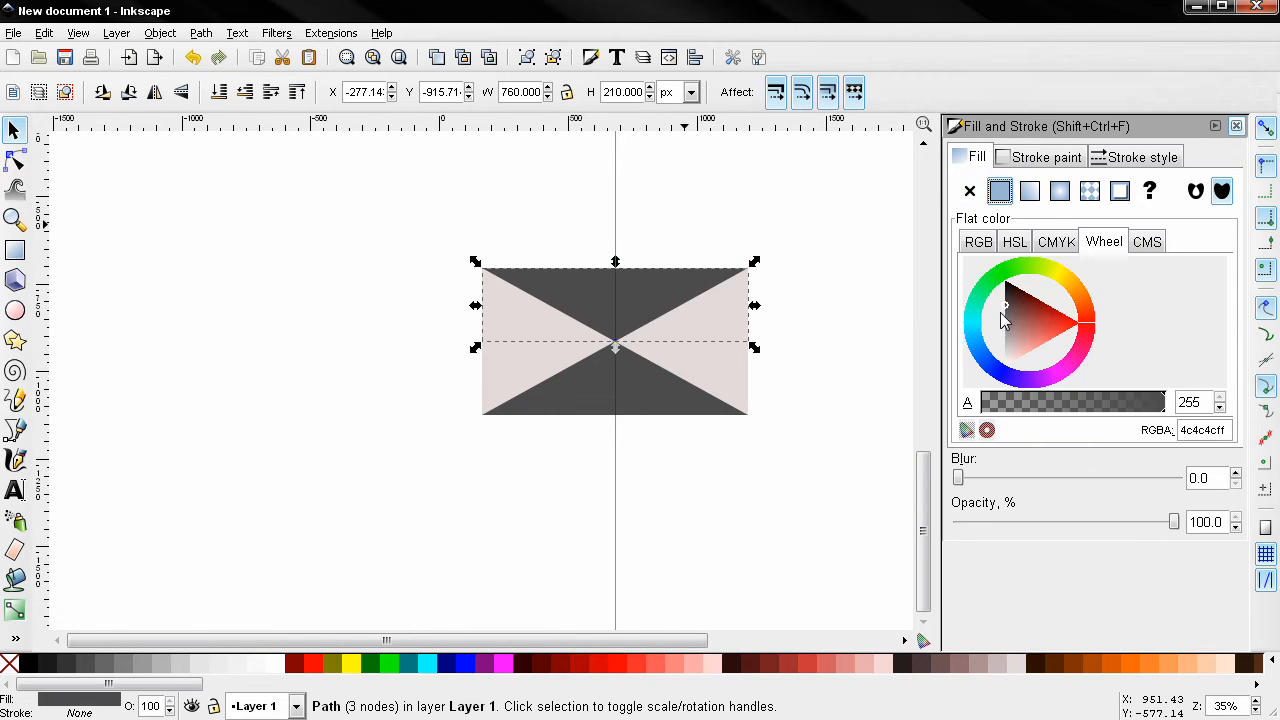
pyautogui.moveTo(1008, 311); pyautogui.dragTo(1001, 312)
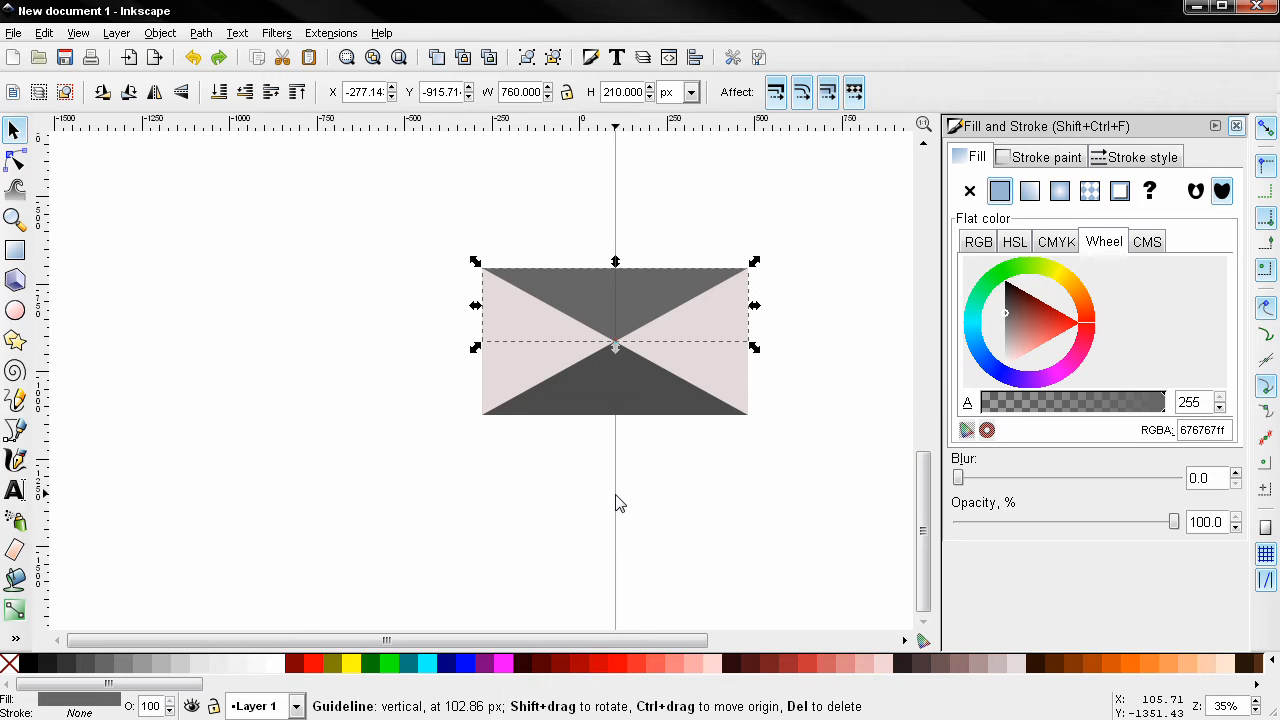
# Step: Delete the vertical guide and set the lower triangle's height to 315 px
pyautogui.press('Delete')
pyautogui.click(647, 394)
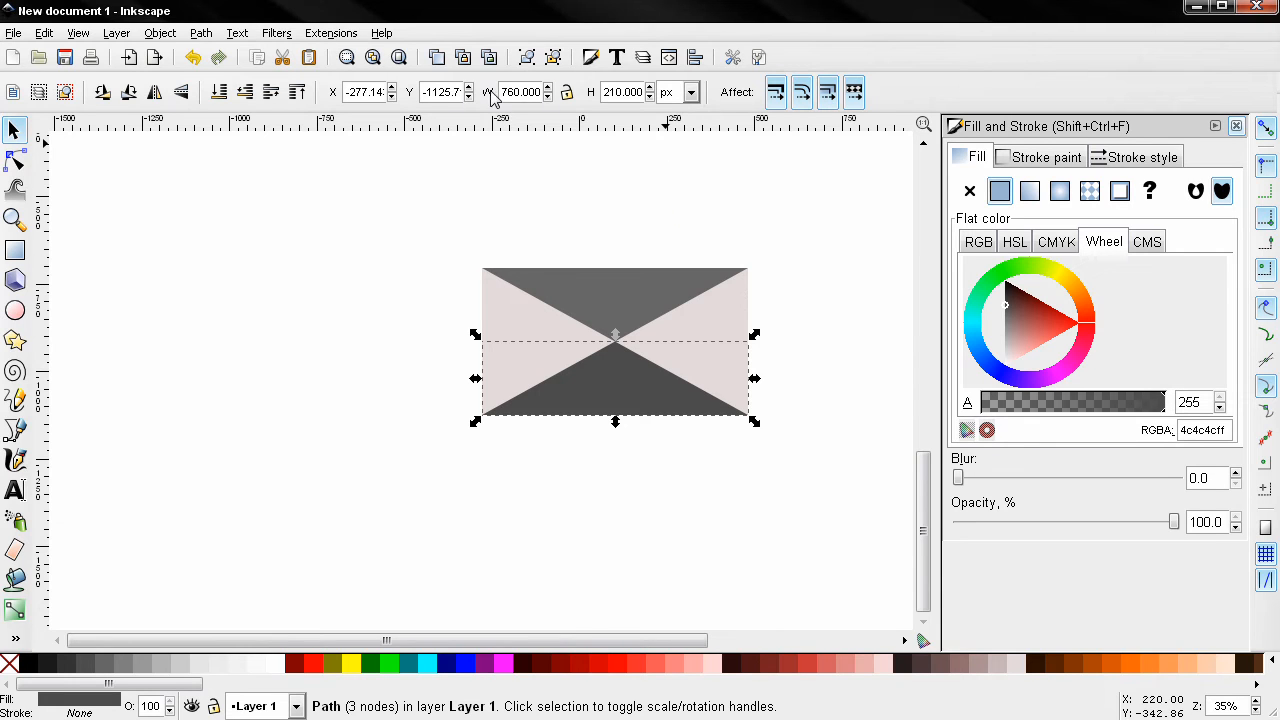
pyautogui.doubleClick(636, 92)
pyautogui.write('315')
pyautogui.press('Return')
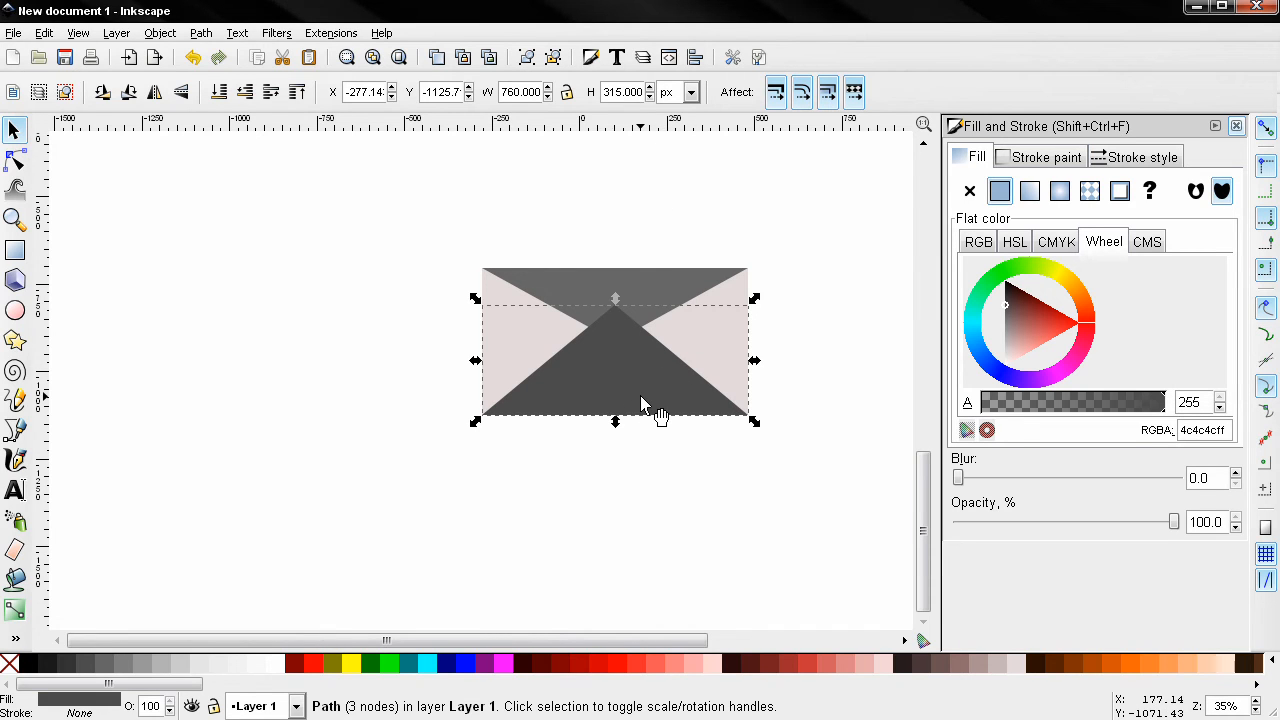
# Step: Duplicate the lower triangle and make the copy black (000000ff) with a blur of 2.0
pyautogui.hotkey('ctrl', 'd')
pyautogui.moveTo(1007, 297); pyautogui.dragTo(982, 265)
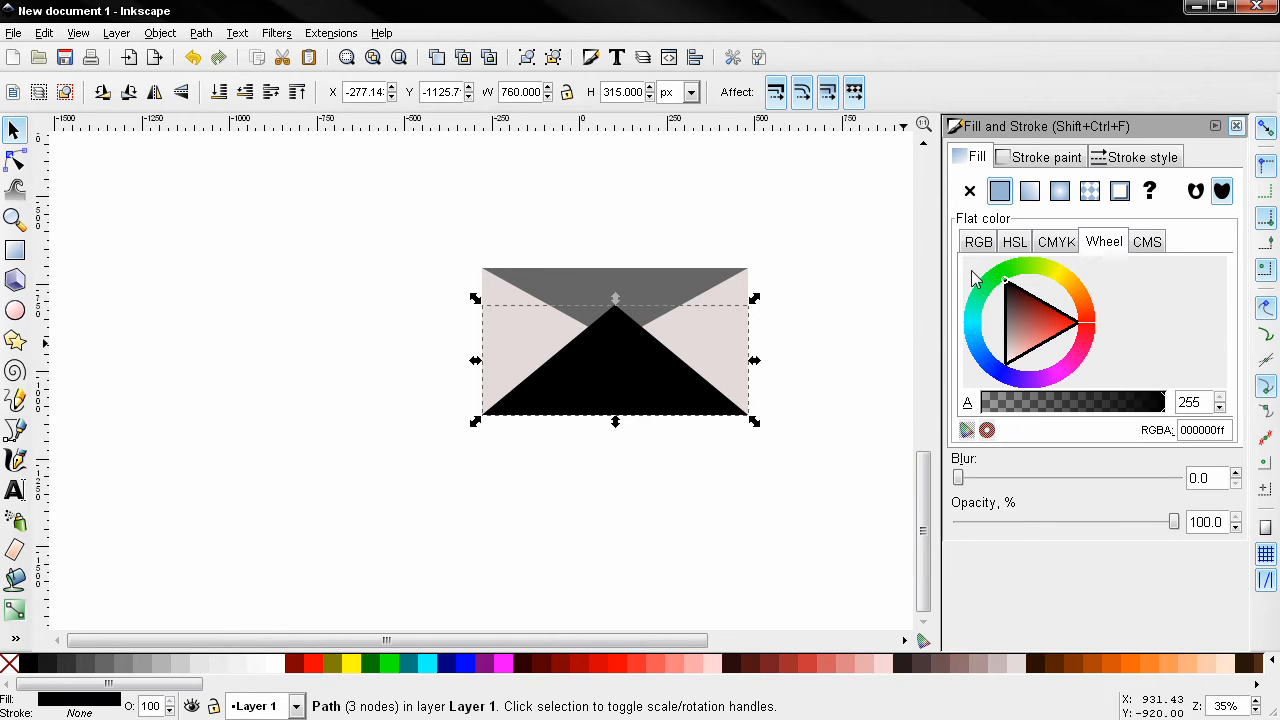
pyautogui.click(1236, 474)
pyautogui.click(1236, 474)
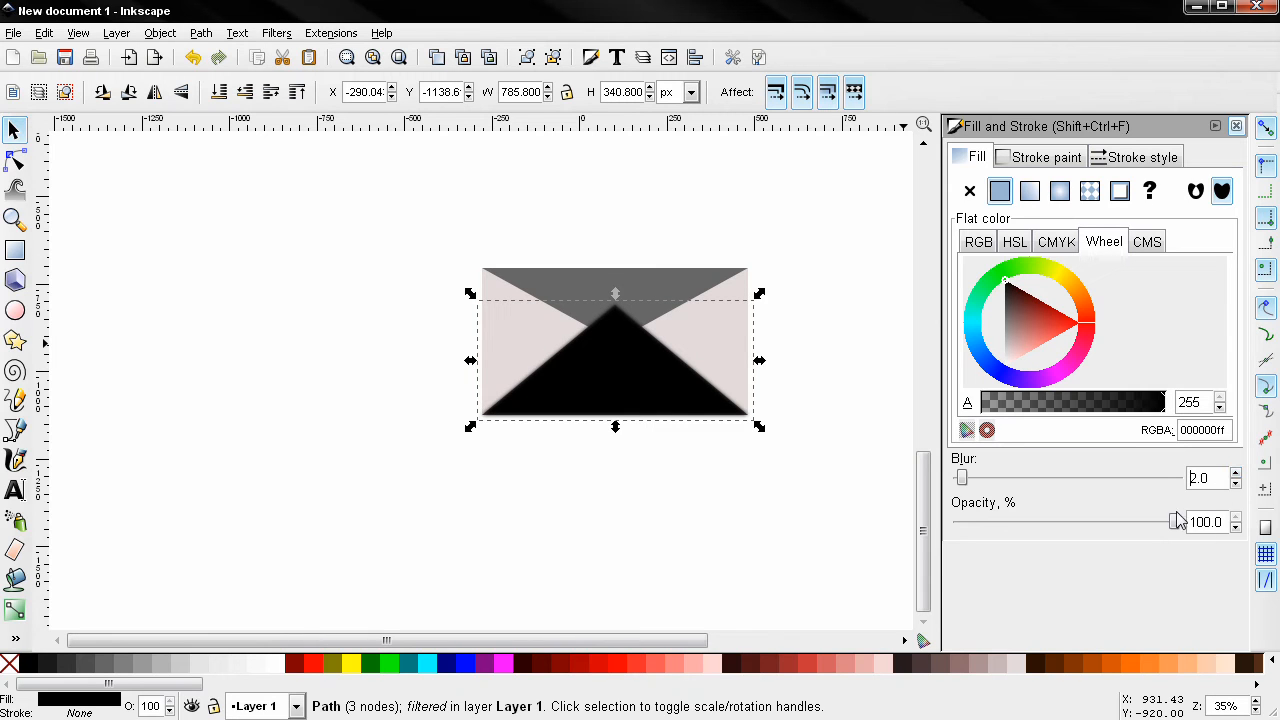
# Step: Lower the blurred black triangle one level behind the lower flap, and duplicate the upper triangle with a black fill (000000ff)
pyautogui.click(245, 92)
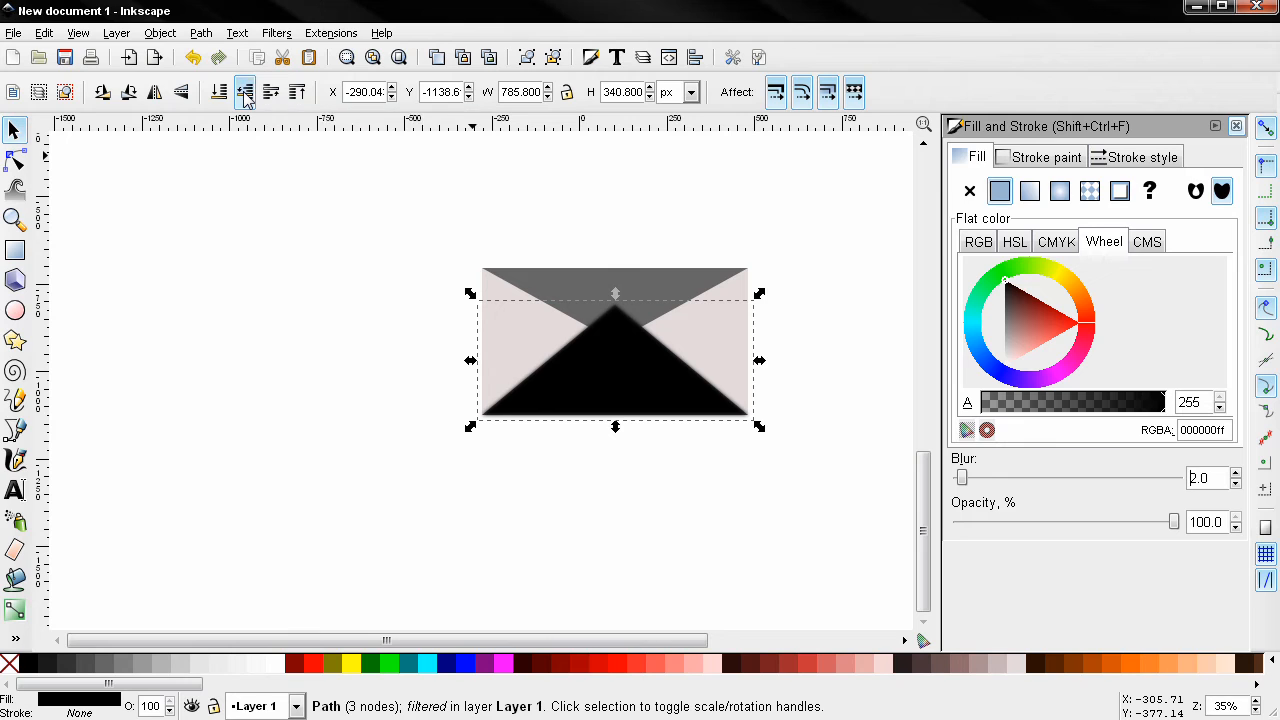
pyautogui.click(658, 282)
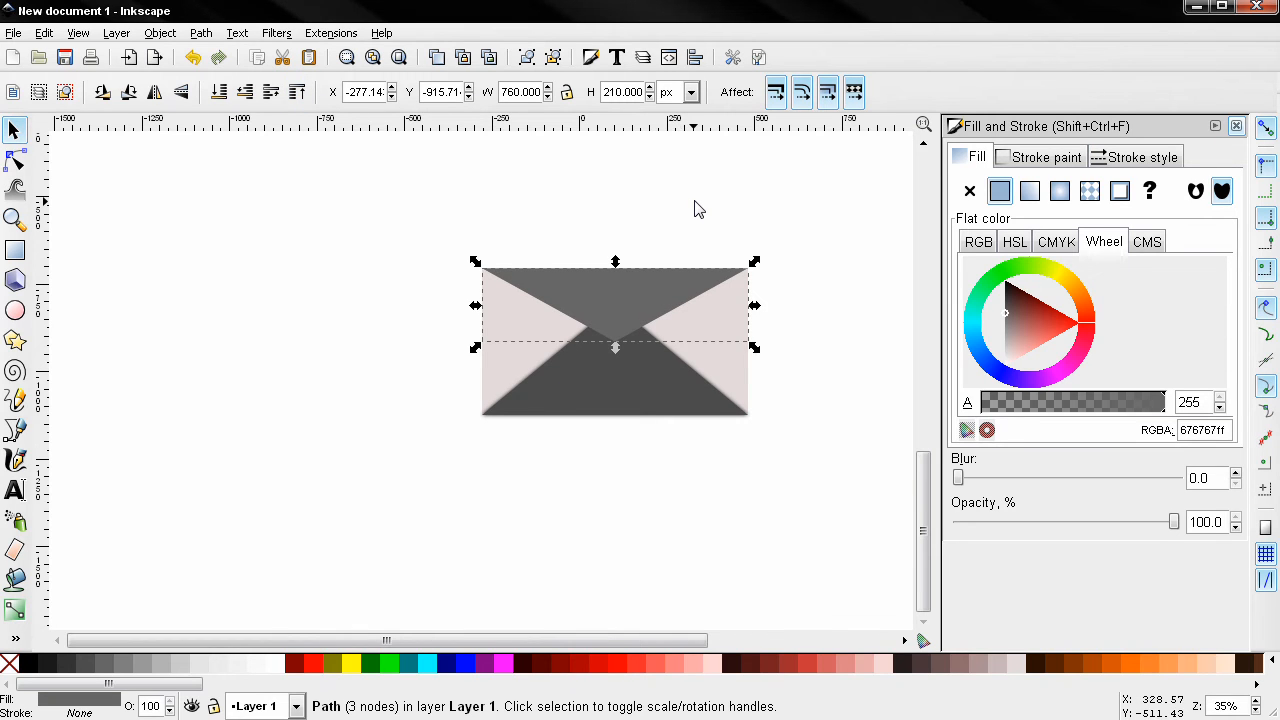
pyautogui.click(1009, 289)
pyautogui.moveTo(1011, 292); pyautogui.dragTo(1005, 282)
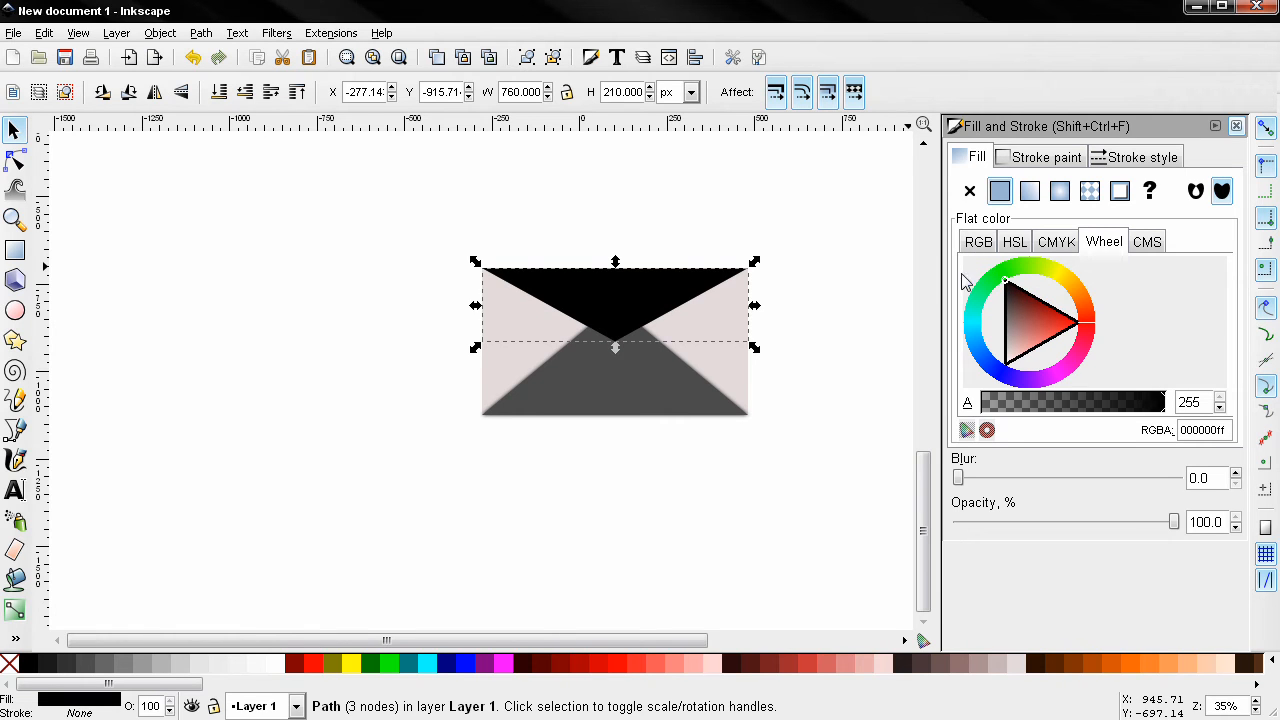
# Step: Set the black upper copy's opacity to 62% and blur to 3.0, and lower it one level behind the upper flap
pyautogui.moveTo(1224, 523); pyautogui.dragTo(1165, 527)
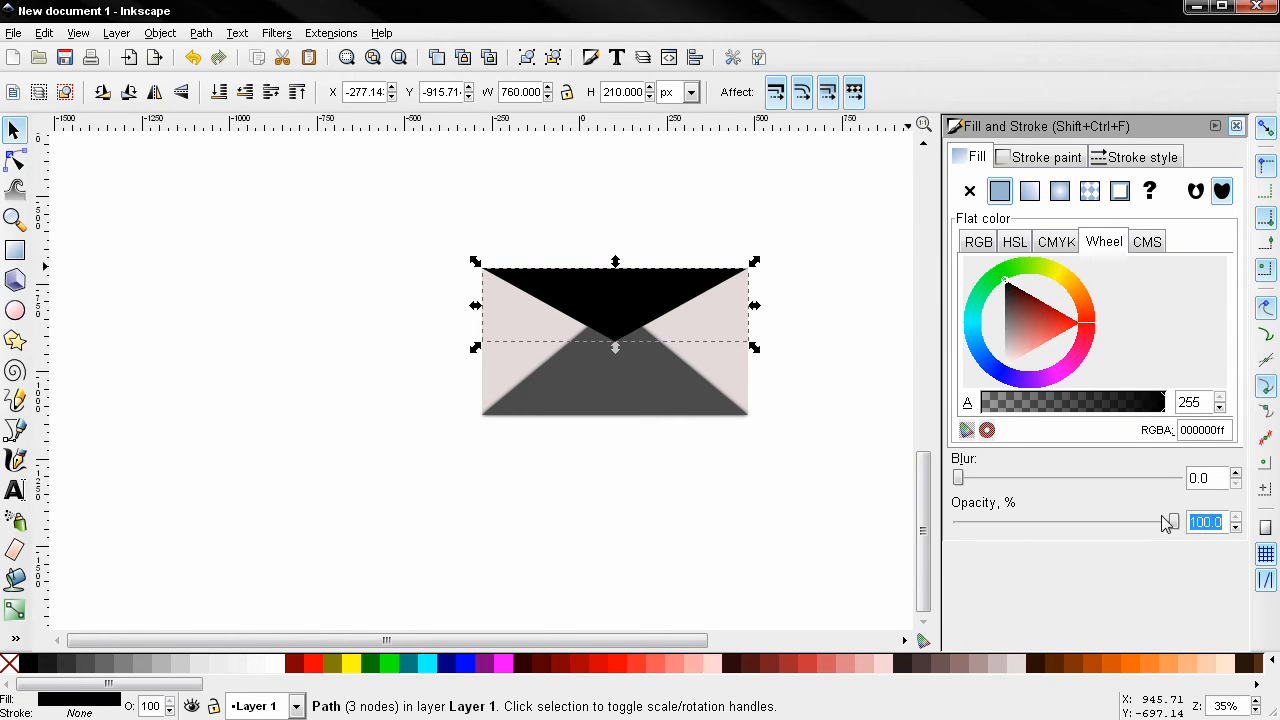
pyautogui.write('62')
pyautogui.press('Return')
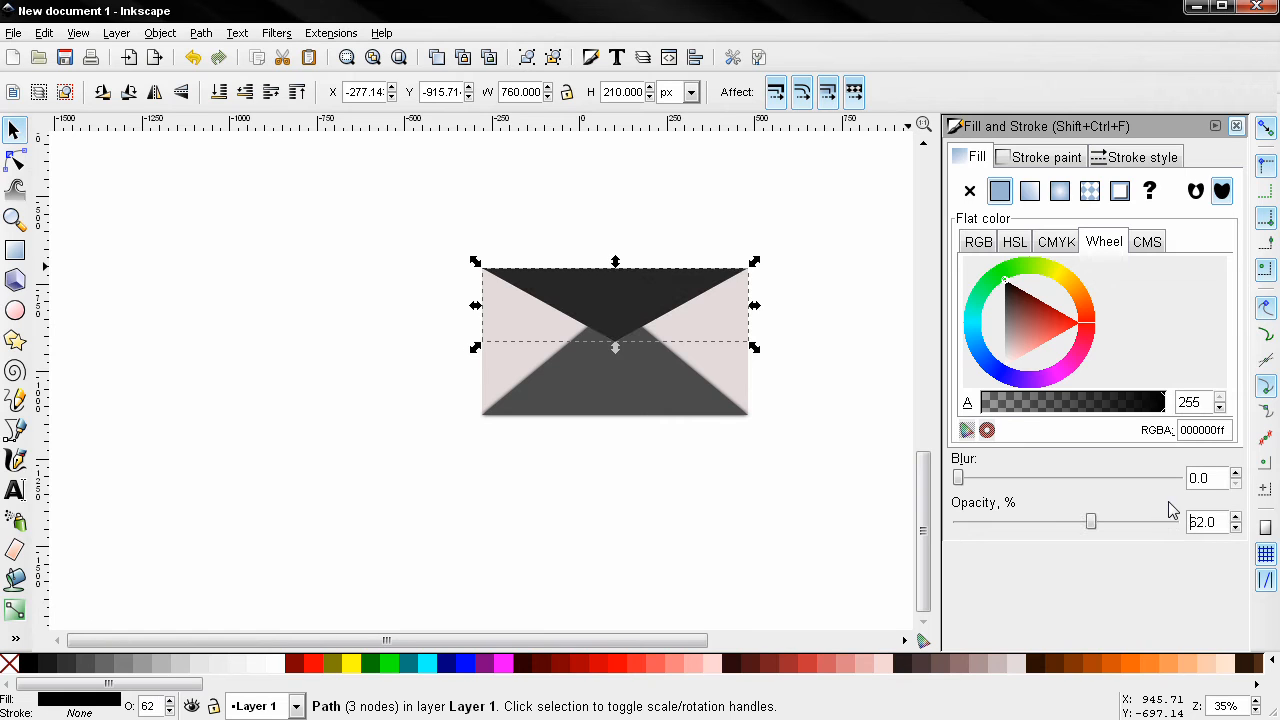
pyautogui.click(1237, 474)
pyautogui.click(1237, 474)
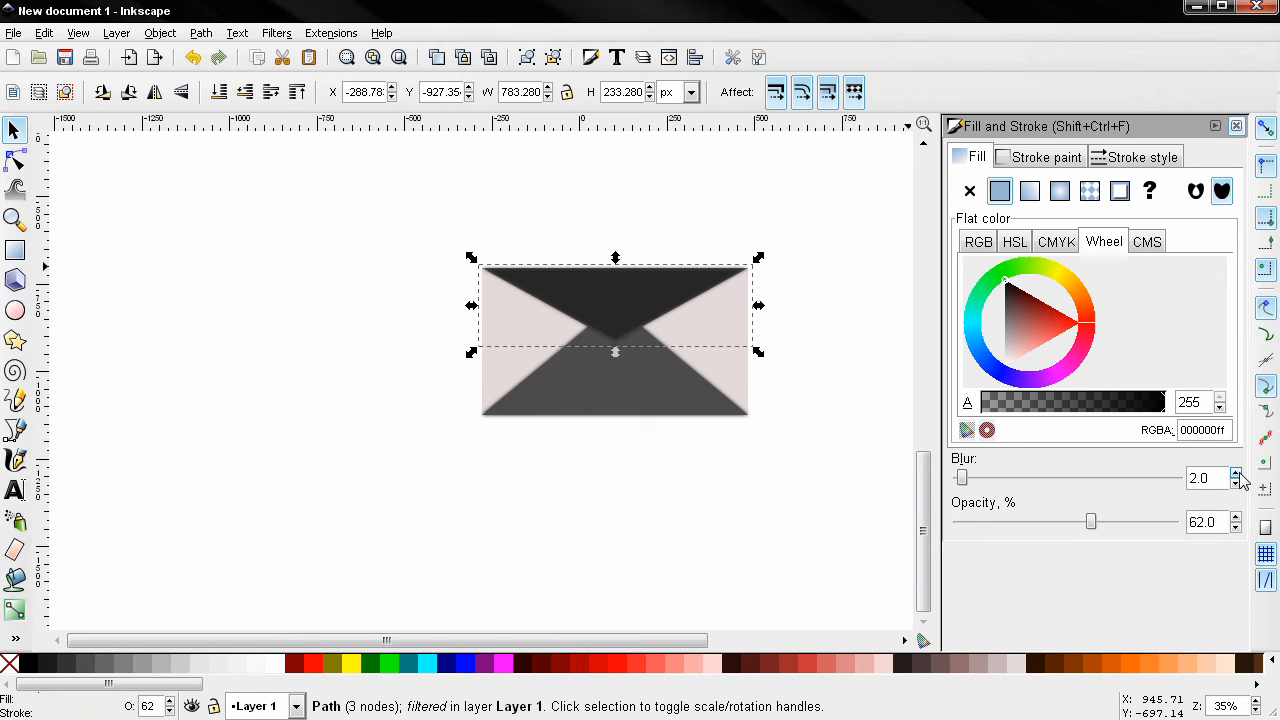
pyautogui.click(1237, 474)
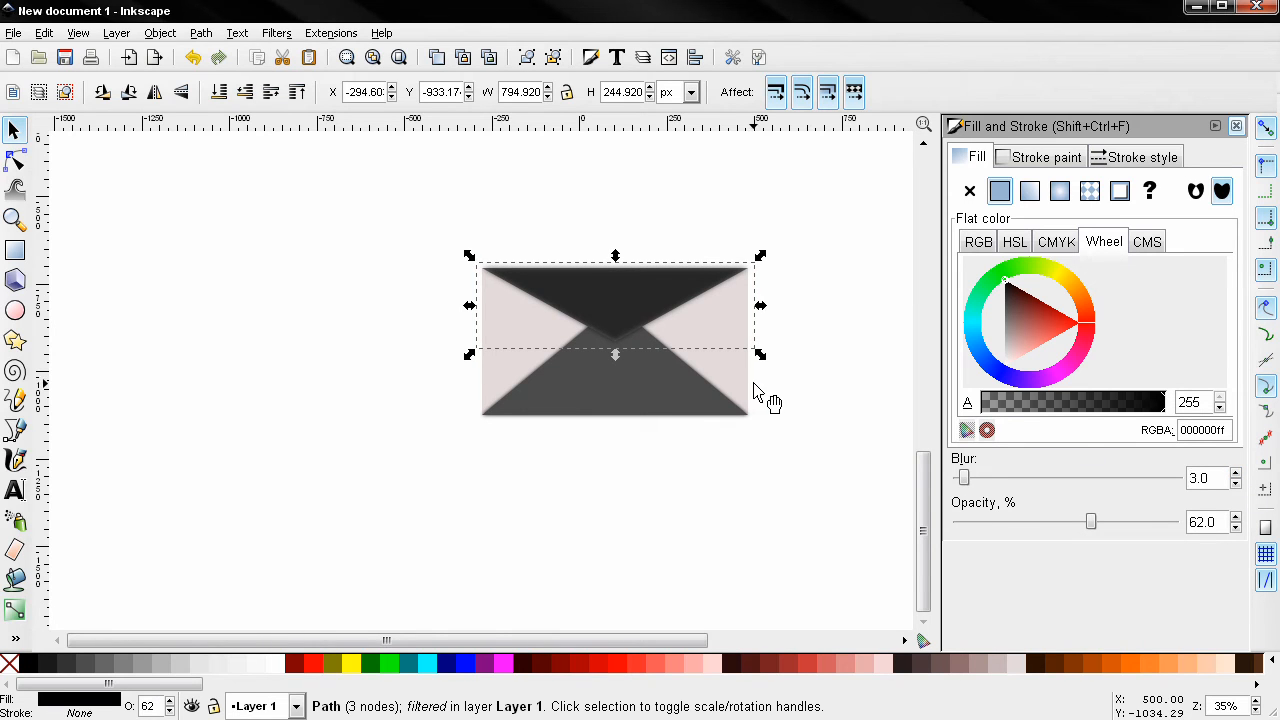
pyautogui.click(245, 92)
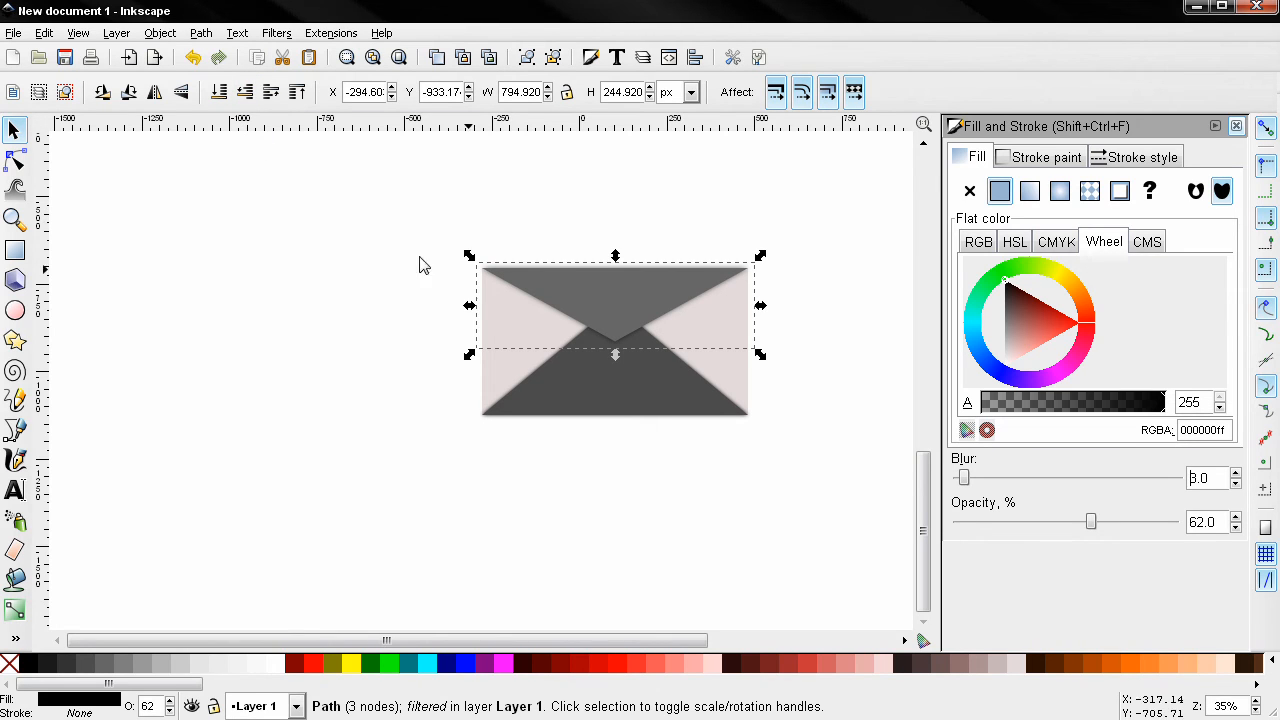
# Step: Fill both grey flap triangles with the envelope's pale grey-pink, e3dbdbff, and deselect them
pyautogui.click(576, 286)
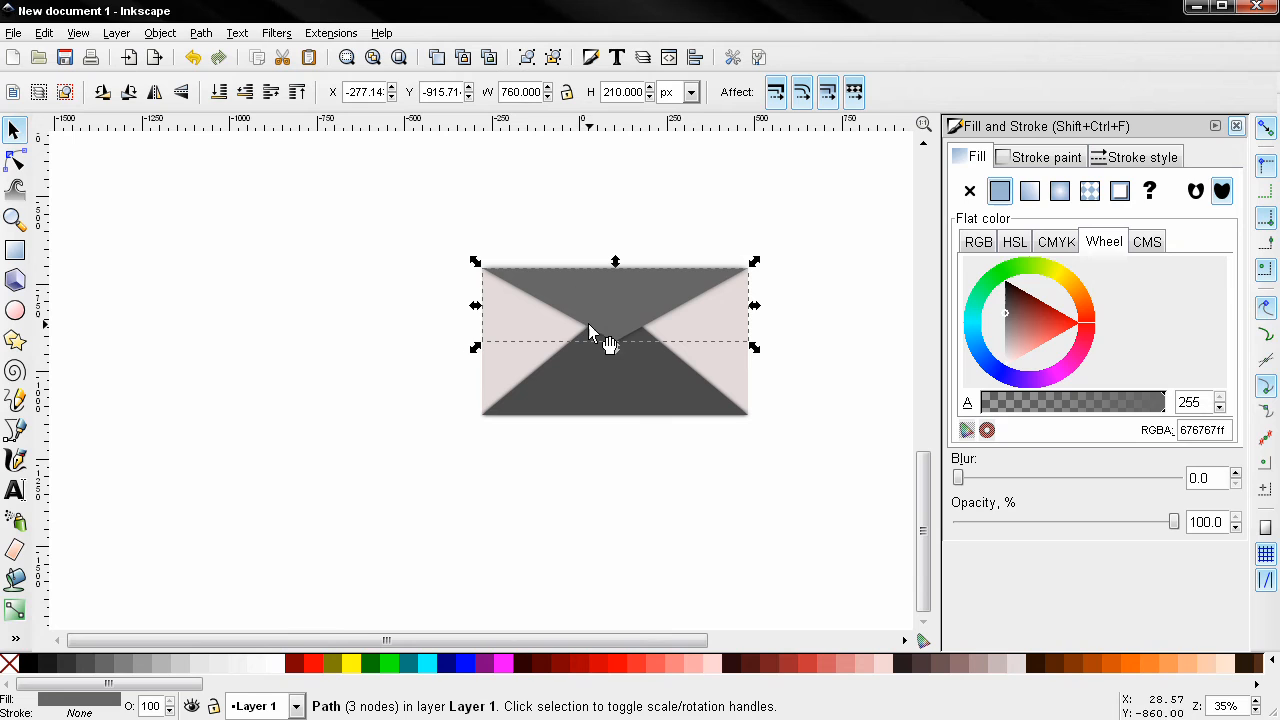
pyautogui.press('shift')
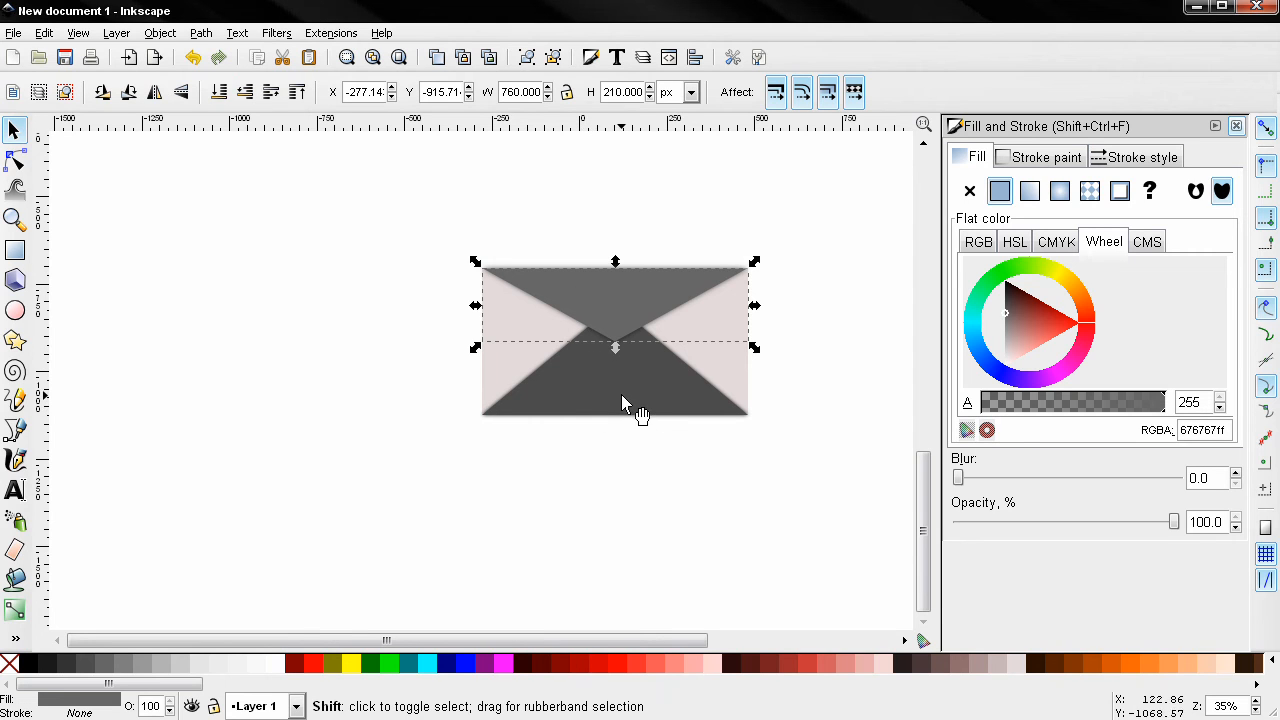
pyautogui.keyDown('shift'); pyautogui.click(620, 394); pyautogui.keyUp('shift')
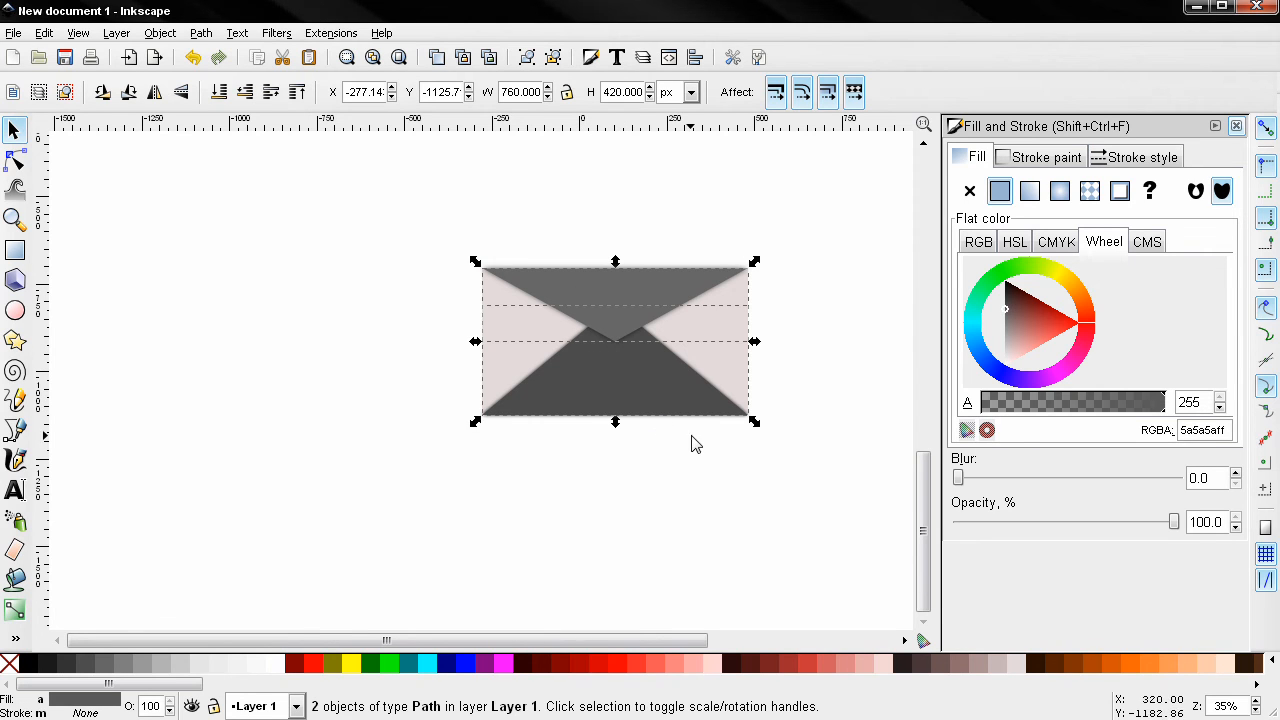
pyautogui.click(1016, 666)
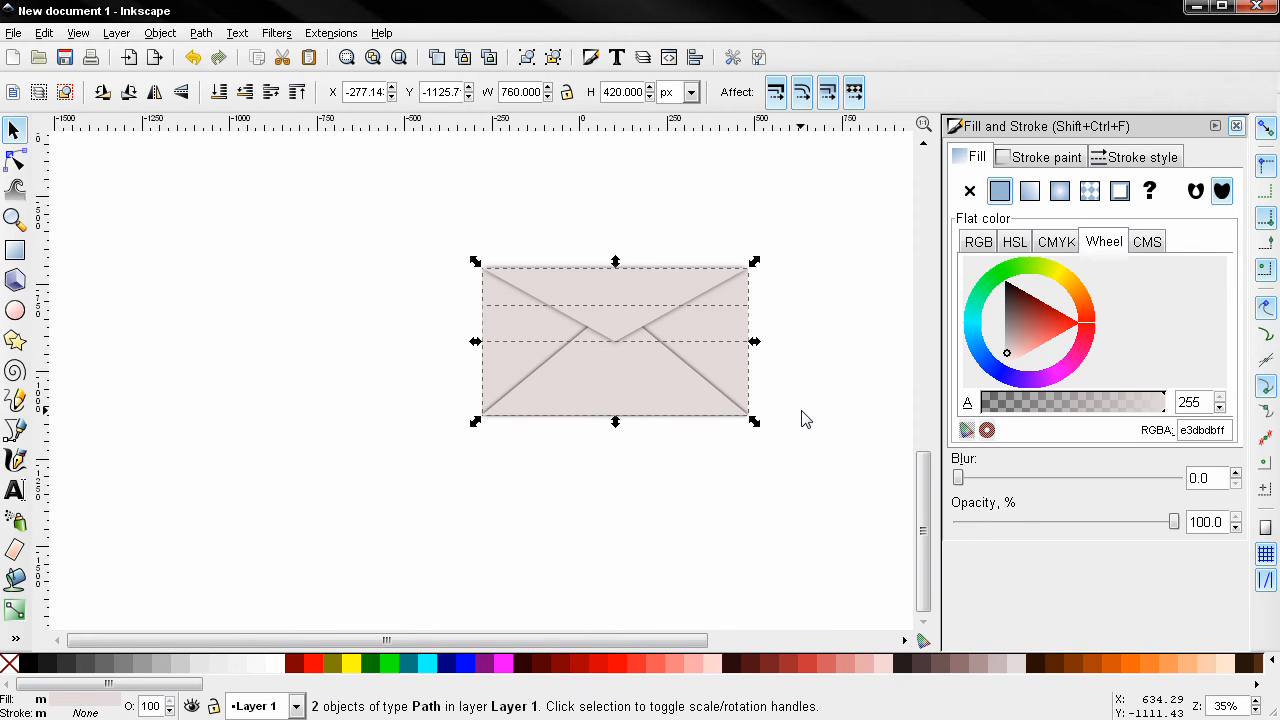
pyautogui.click(836, 395)
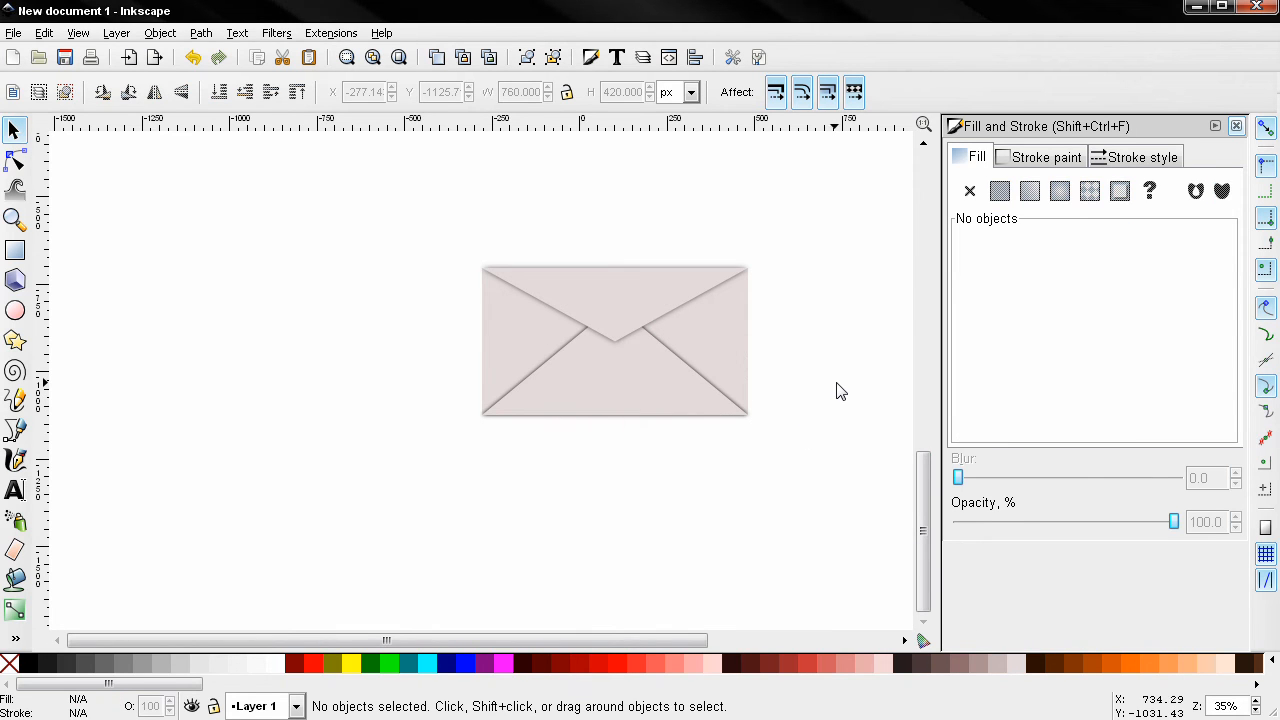
# Step: Duplicate the upper flap triangle and fill the copy with black (000000ff)
pyautogui.click(632, 318)
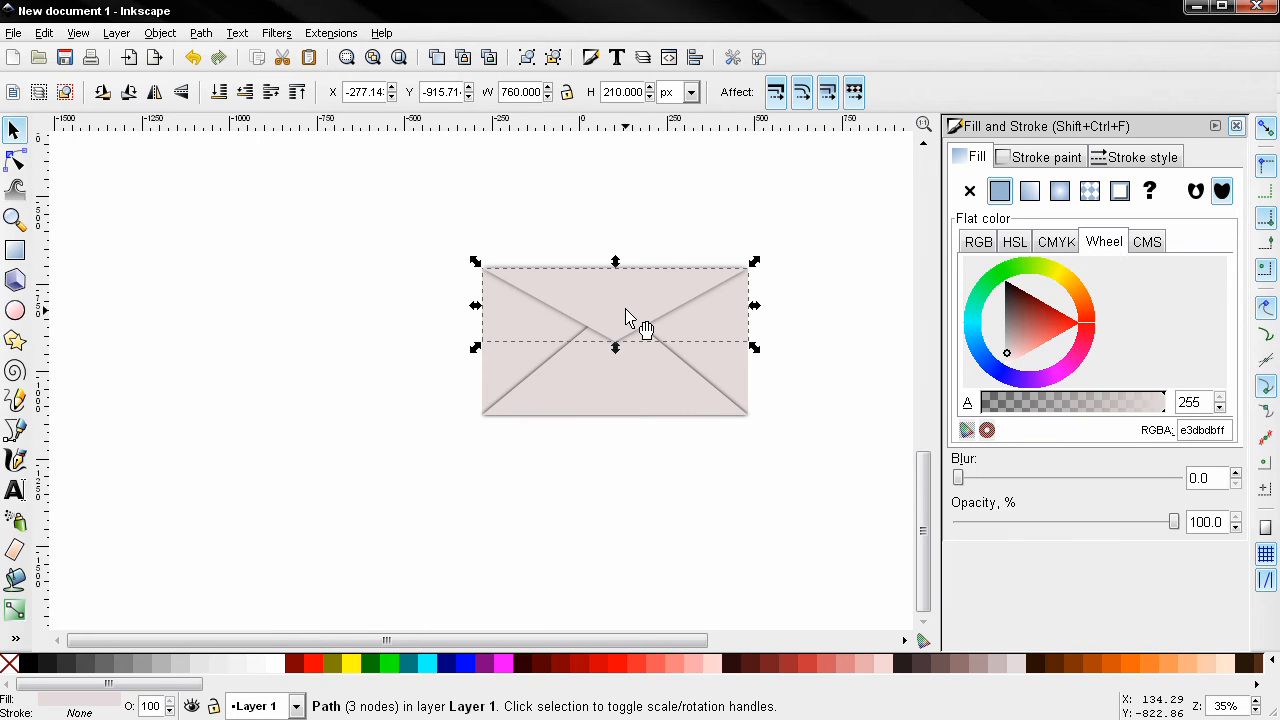
pyautogui.hotkey('ctrl', 'd')
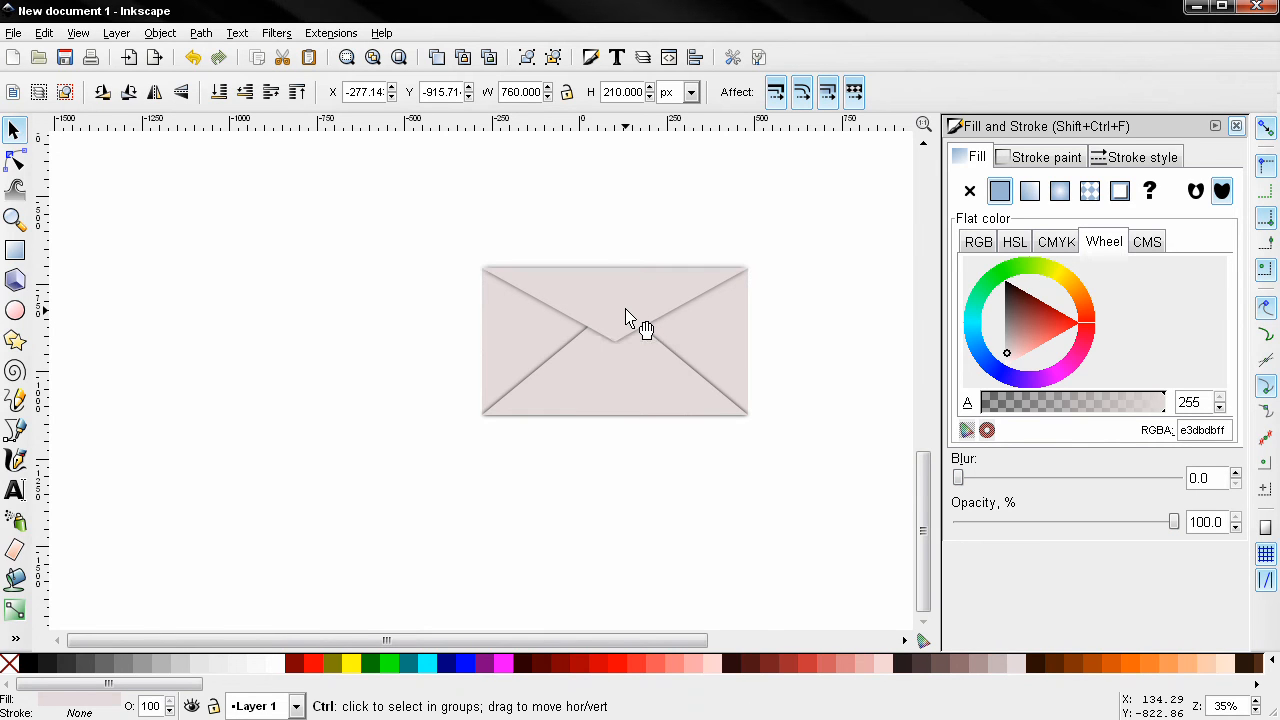
pyautogui.click(1006, 285)
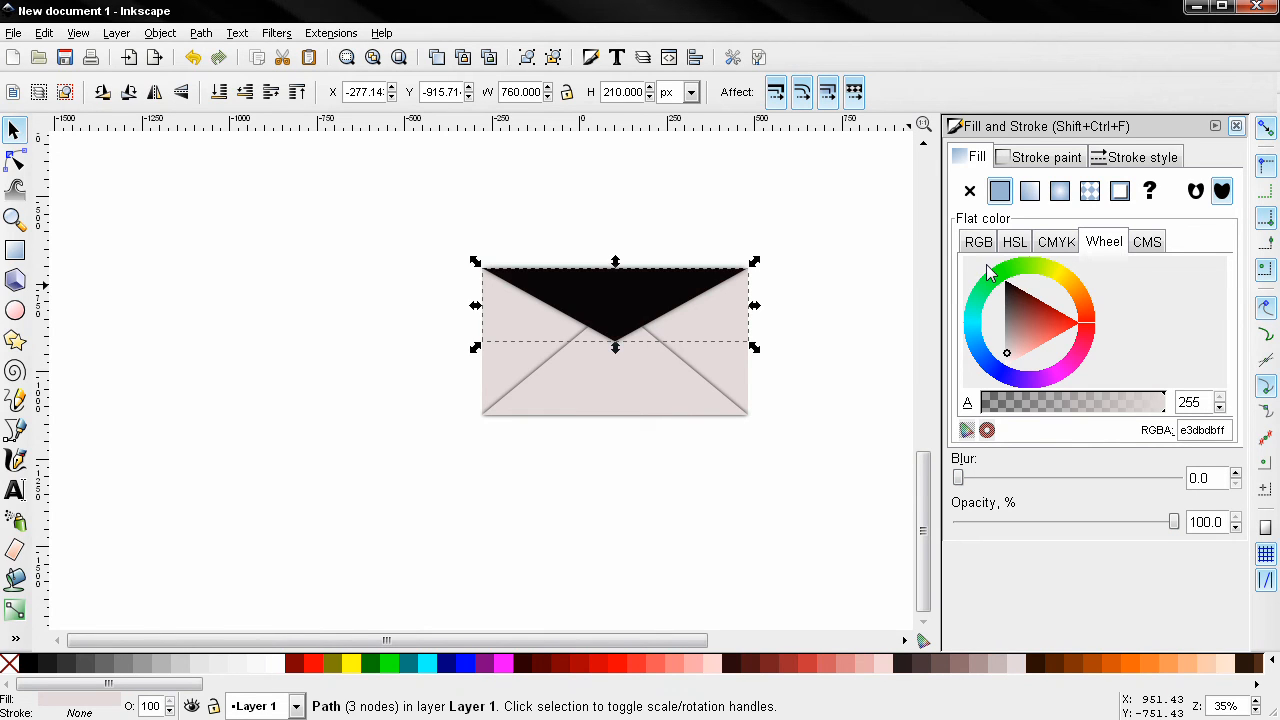
# Step: Set the new black triangle's opacity to 62% and its blur to 7
pyautogui.doubleClick(1203, 521)
pyautogui.write('6')
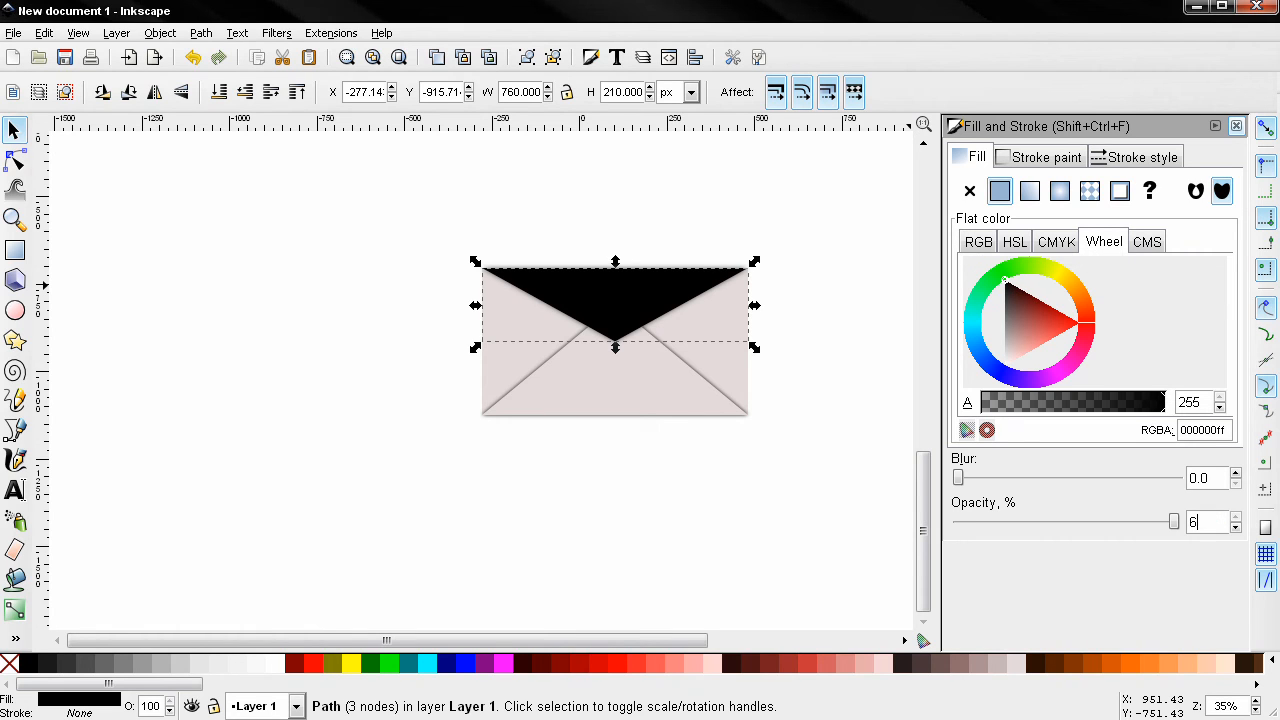
pyautogui.write('2')
pyautogui.press('Return')
pyautogui.doubleClick(1212, 478)
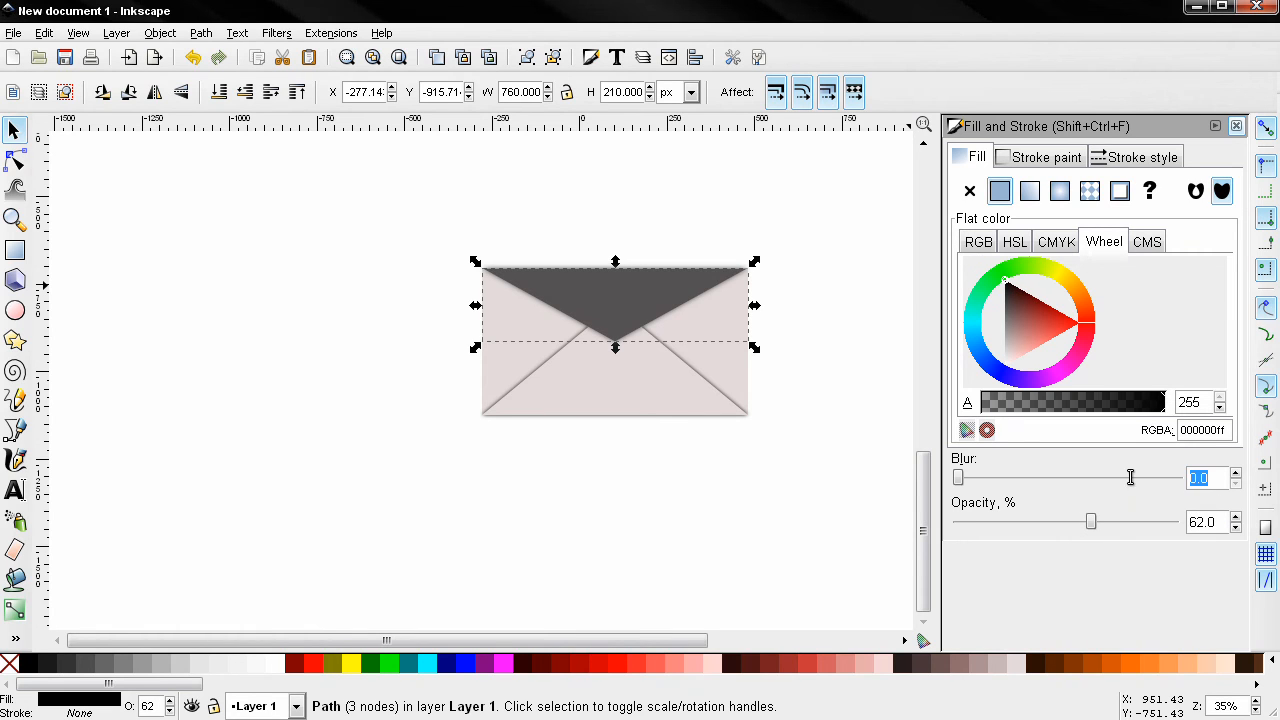
pyautogui.write('7')
pyautogui.press('Return')
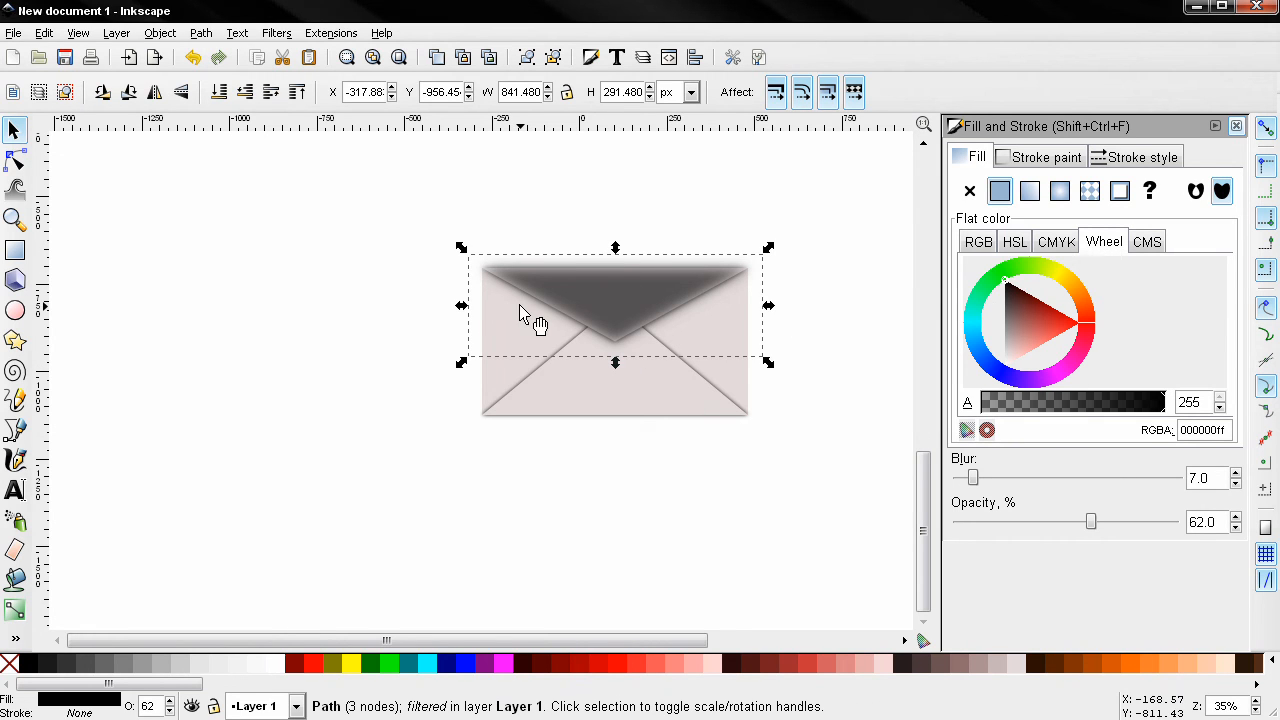
# Step: Resize the blurred black triangle to 724 px wide and 314 px high
pyautogui.tripleClick(628, 92)
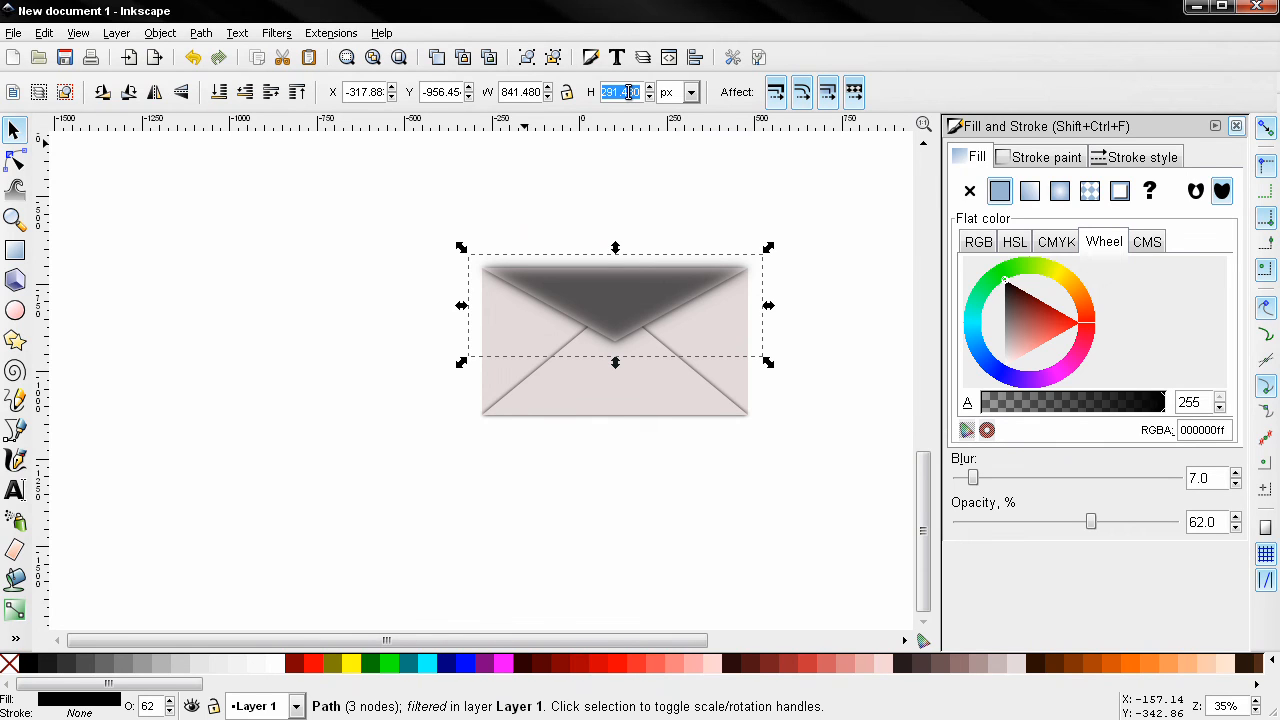
pyautogui.write('314')
pyautogui.press('Return')
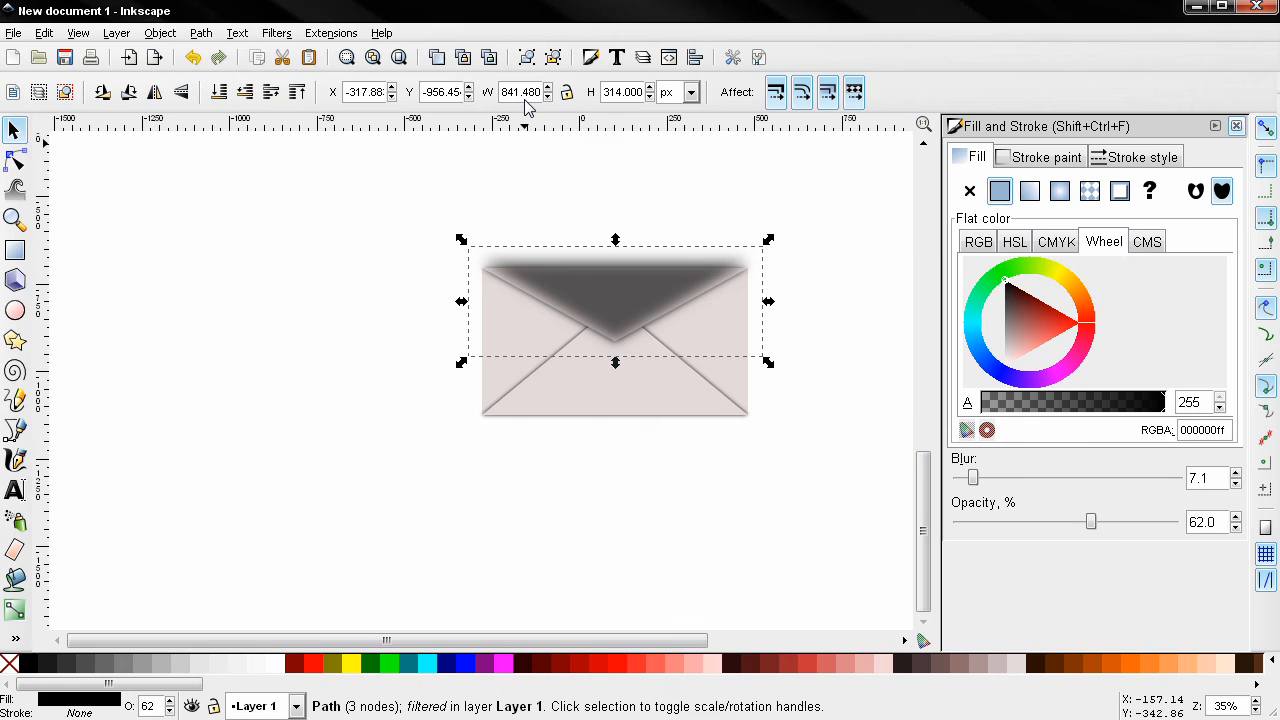
pyautogui.tripleClick(519, 92)
pyautogui.write('724')
pyautogui.press('Return')
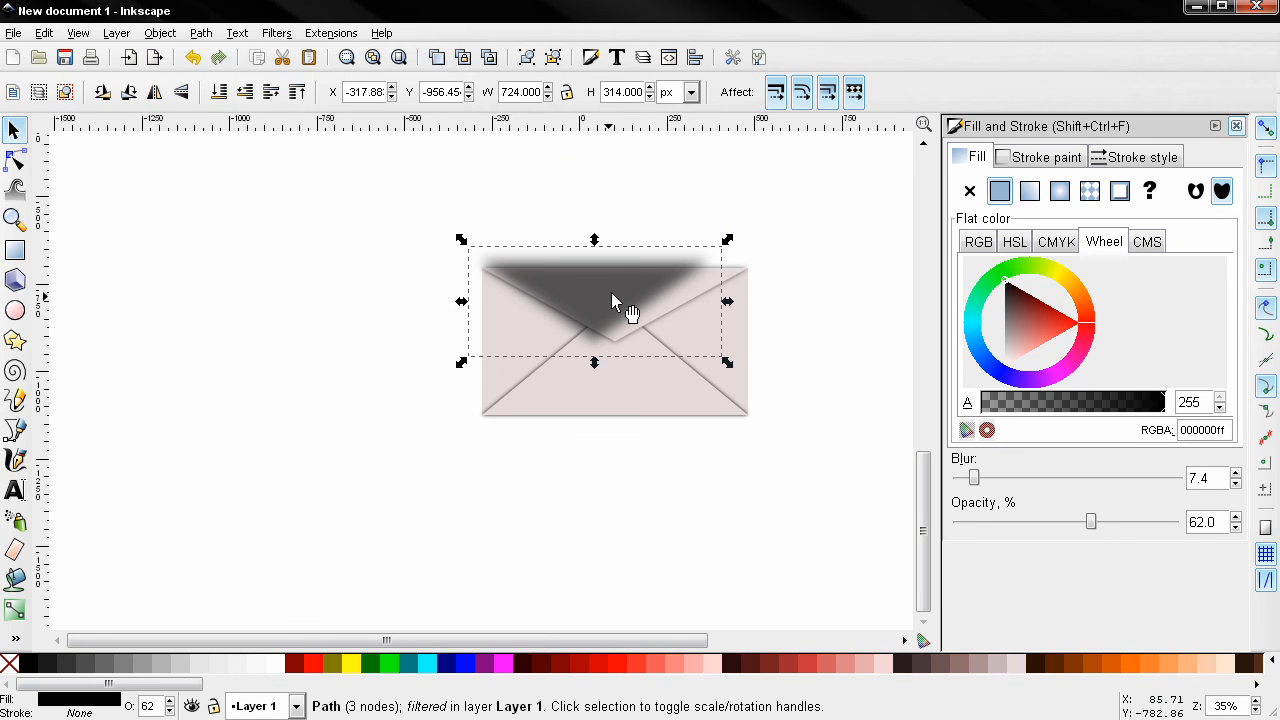
# Step: Move the blurred black triangle to the centre of the envelope and turn off snapping for free placement
pyautogui.moveTo(598, 291); pyautogui.dragTo(678, 338)
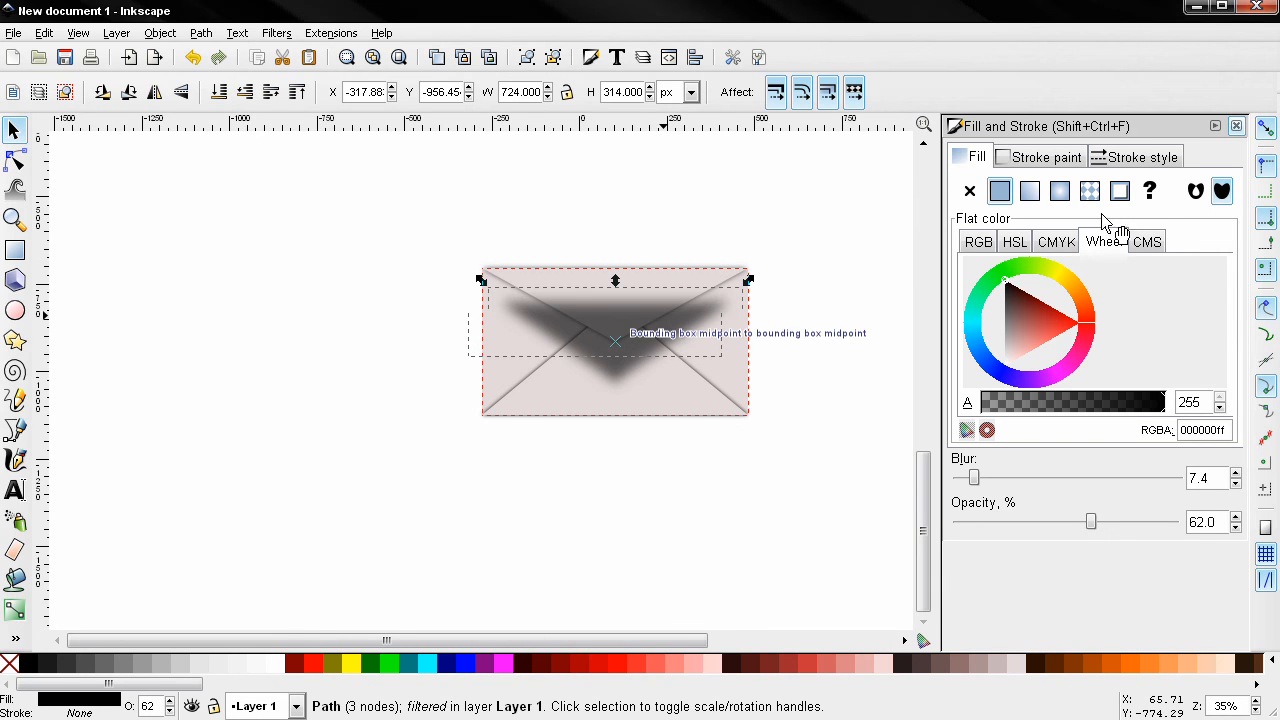
pyautogui.click(1265, 129)
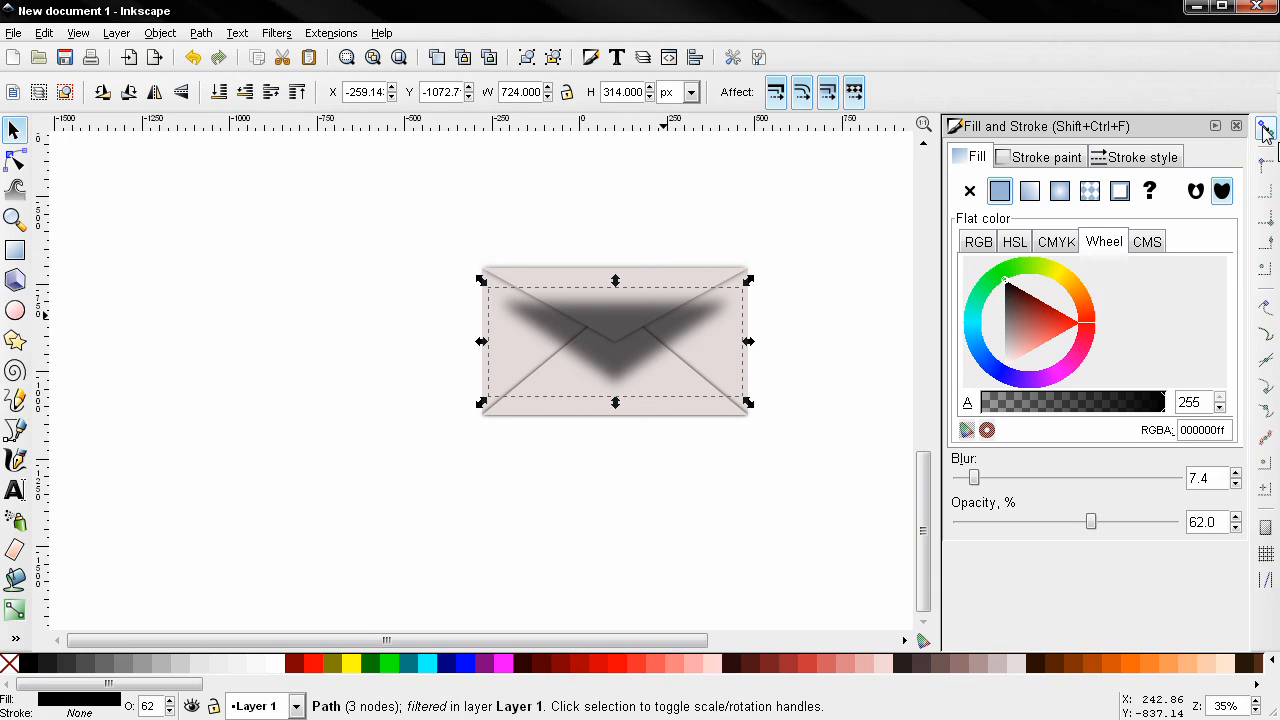